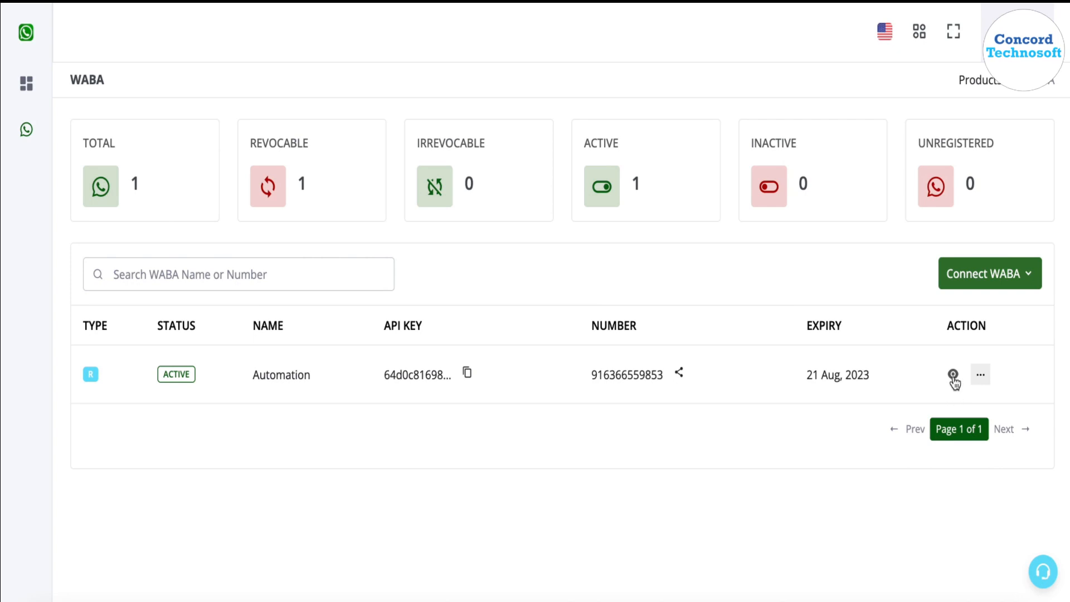
- Open the Automation account's Templates tab and show the Create Template options
left_click(954, 374)
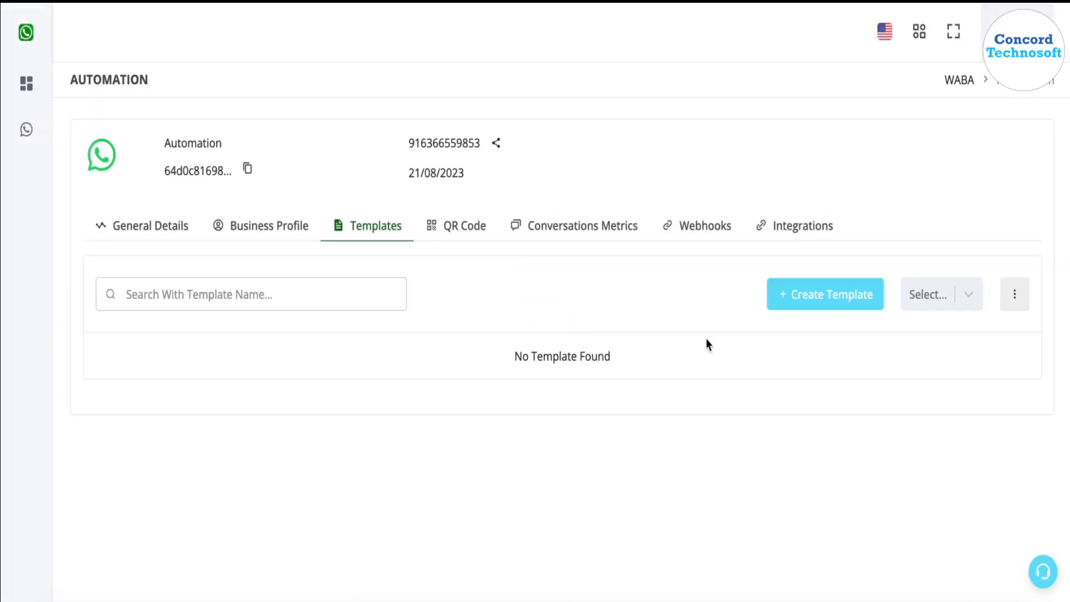
left_click(807, 298)
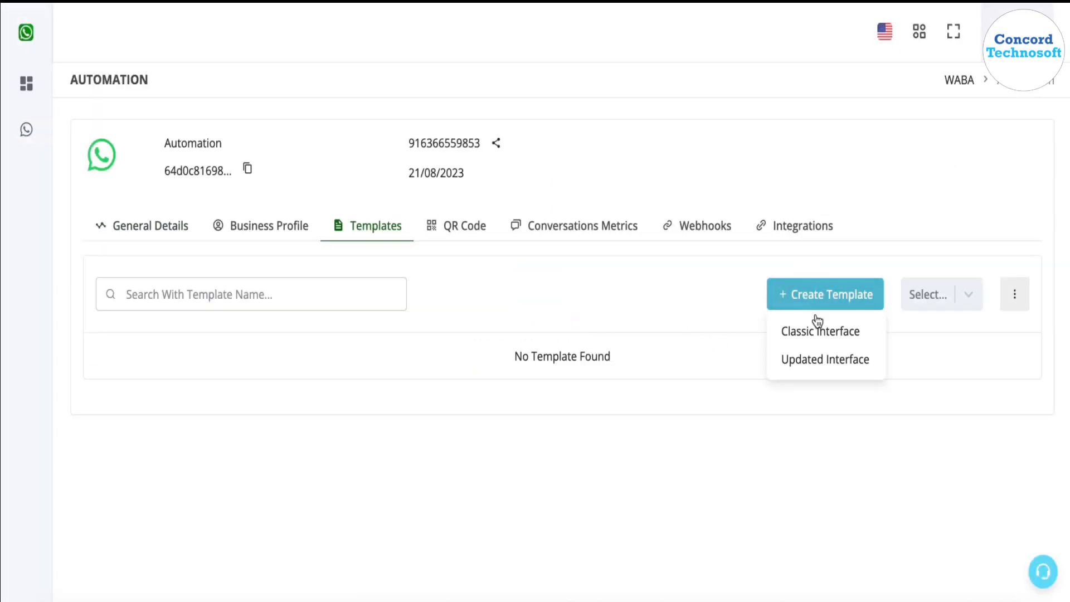
- Choose the Updated Interface and name the template new_order_alert
left_click(827, 373)
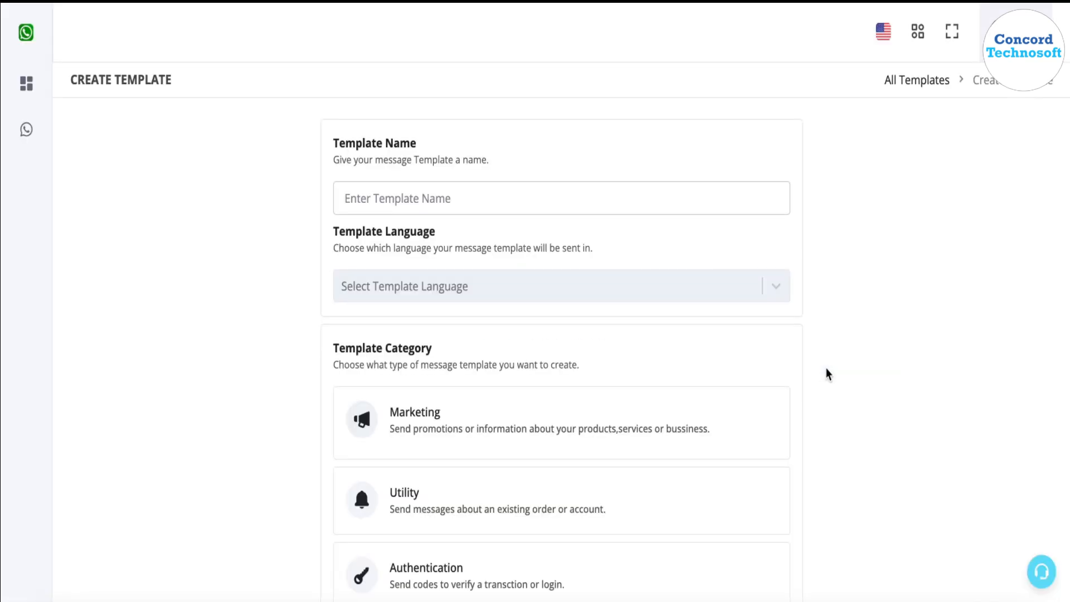
left_click(686, 205)
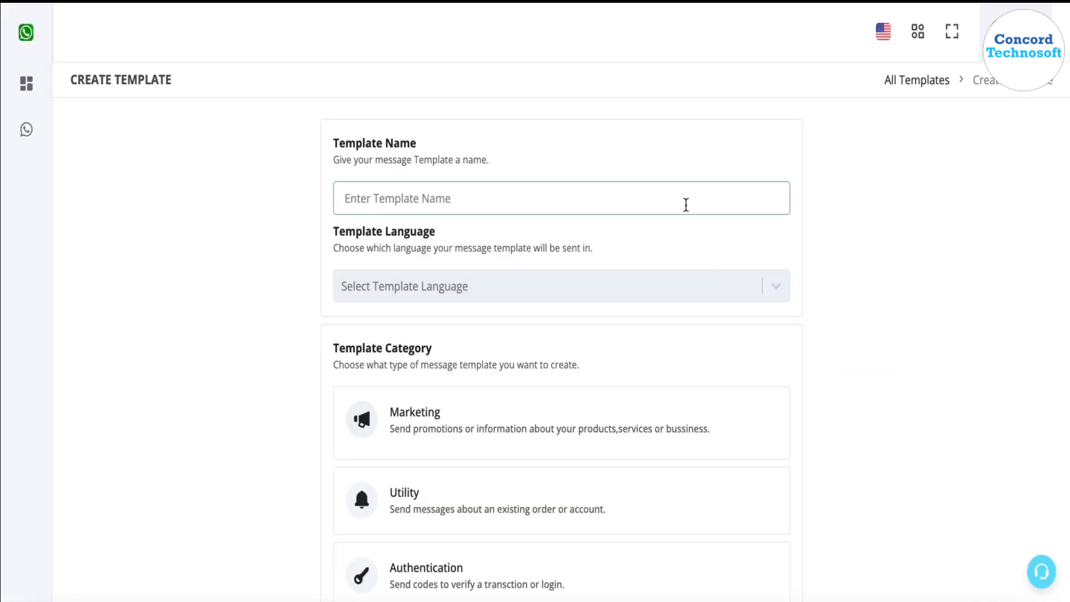
type("new_order_a")
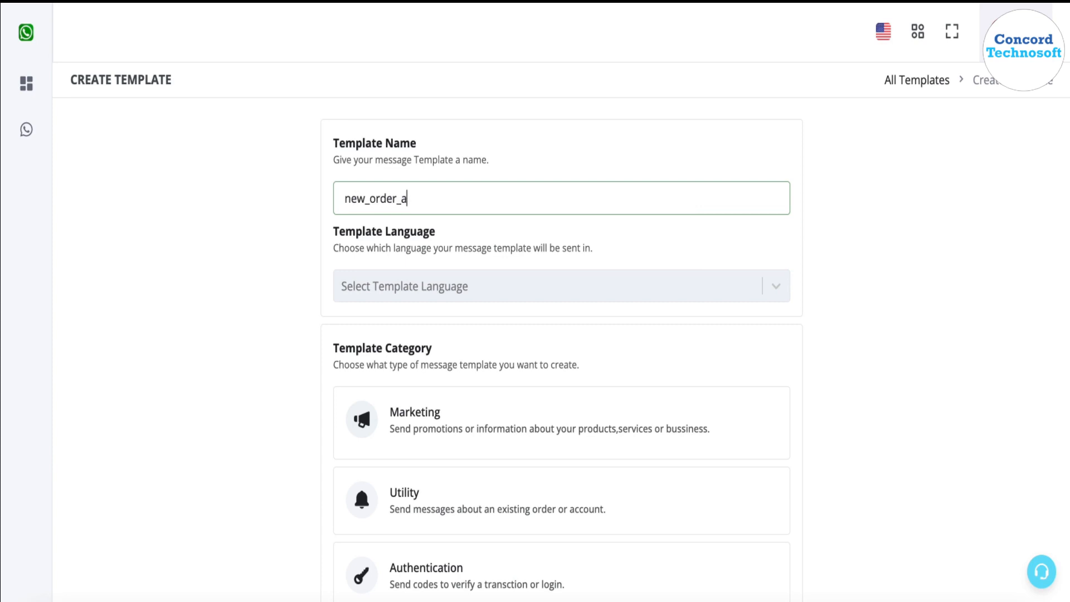
type("lert")
type("_")
left_click_drag(406, 200, 392, 200)
left_click(436, 232)
- Set the language to English and the category to Marketing, then proceed to the content editor
scroll(436, 233, "down", 2)
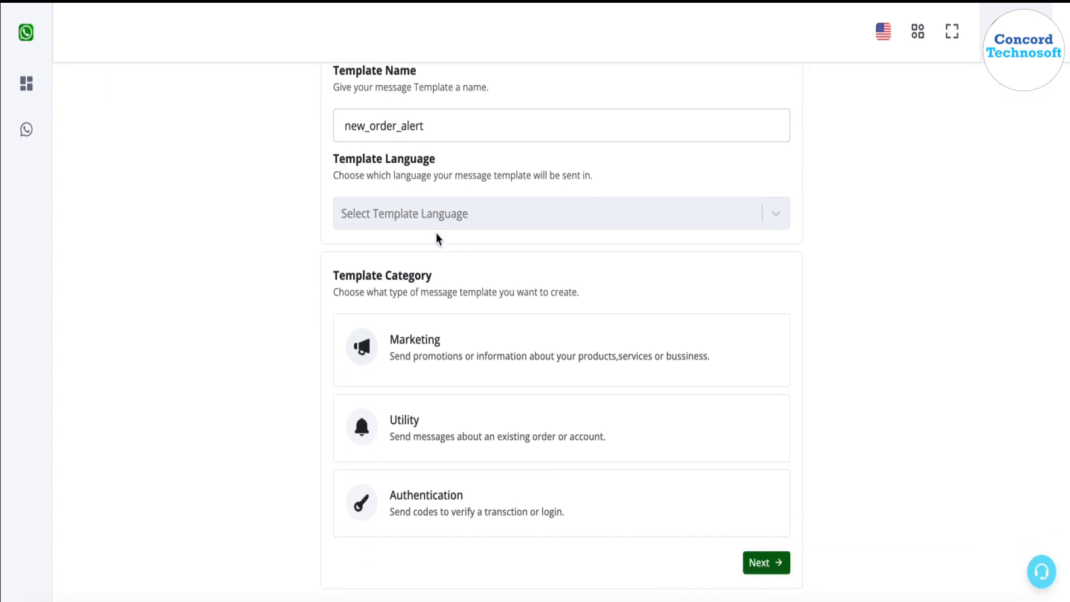
left_click(438, 223)
type("eng")
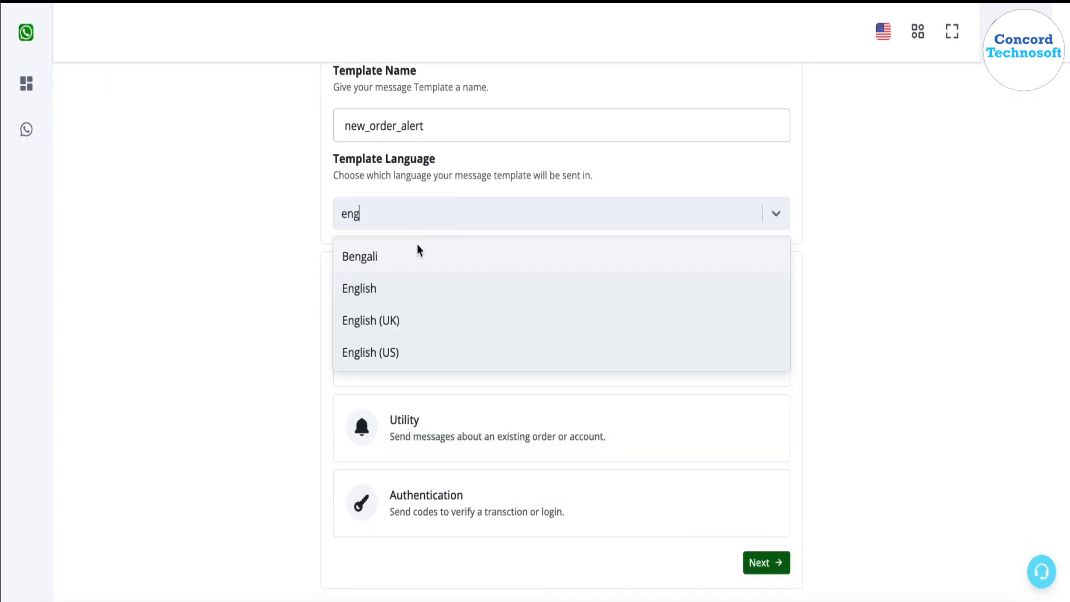
left_click(409, 298)
scroll(274, 372, "down", 1)
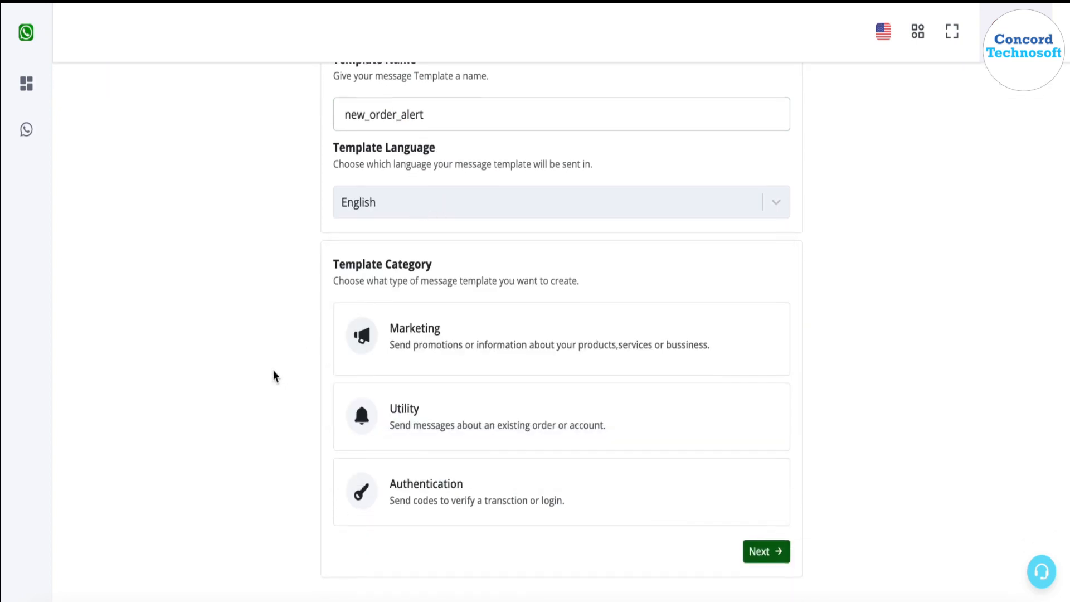
left_click(450, 323)
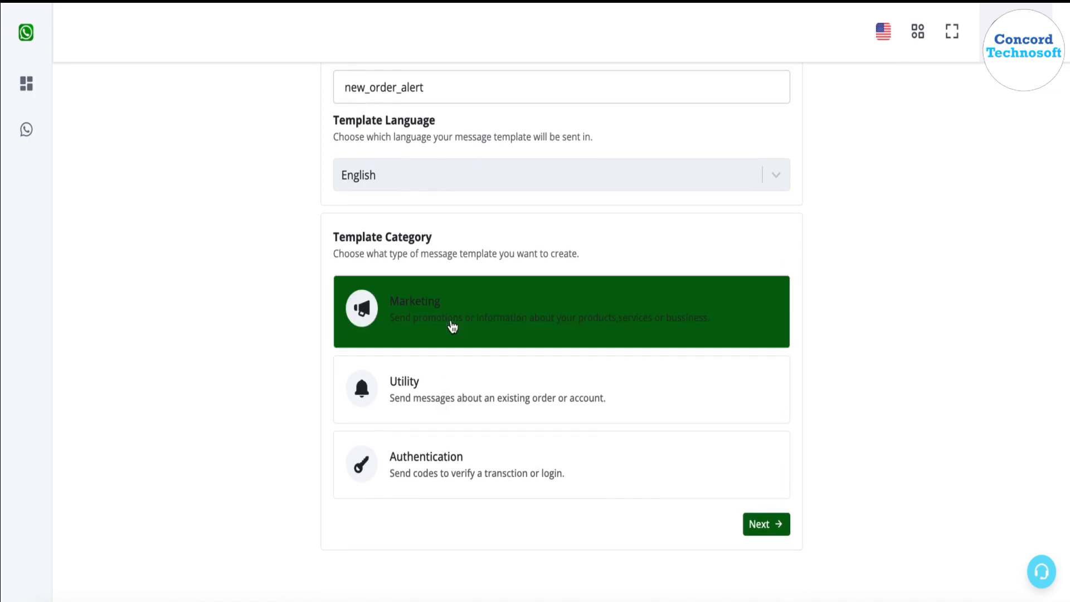
left_click(470, 382)
left_click(478, 316)
scroll(814, 341, "up", 2)
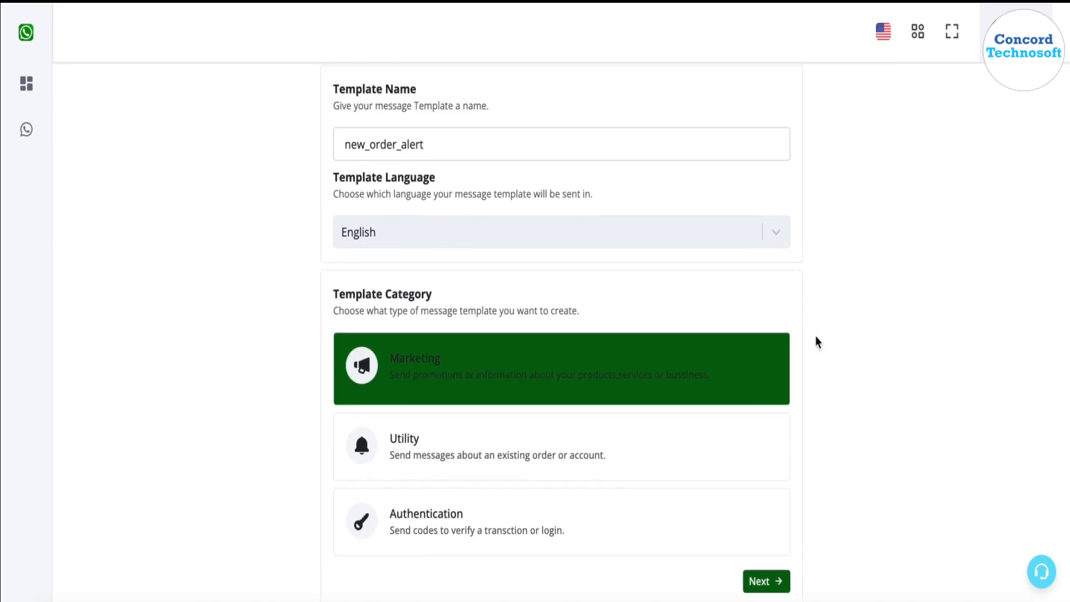
left_click(772, 598)
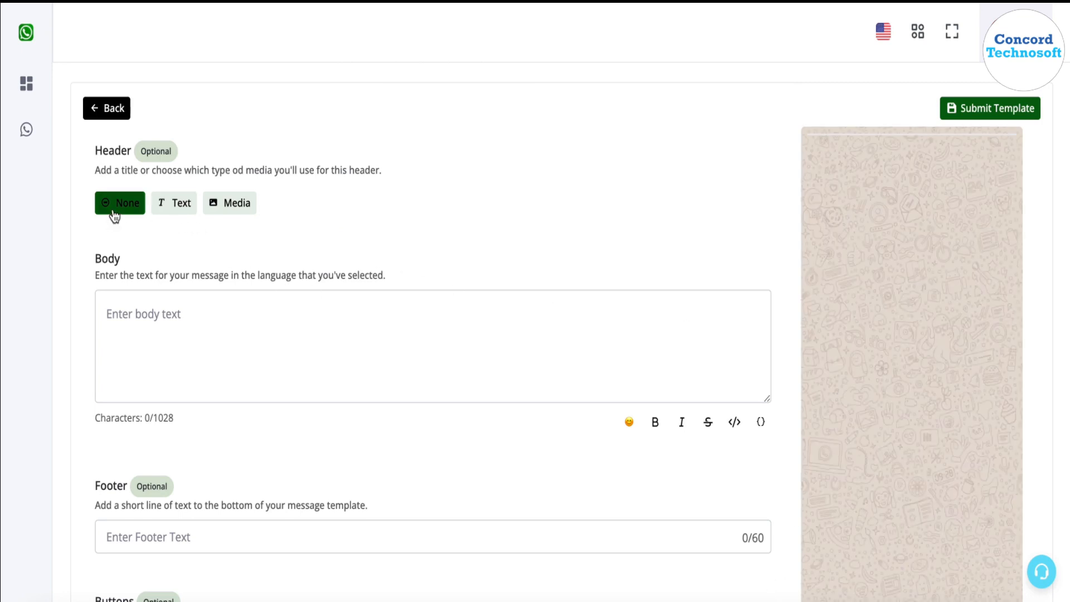
- Switch the header type to Media with the Image option selected
left_click(169, 209)
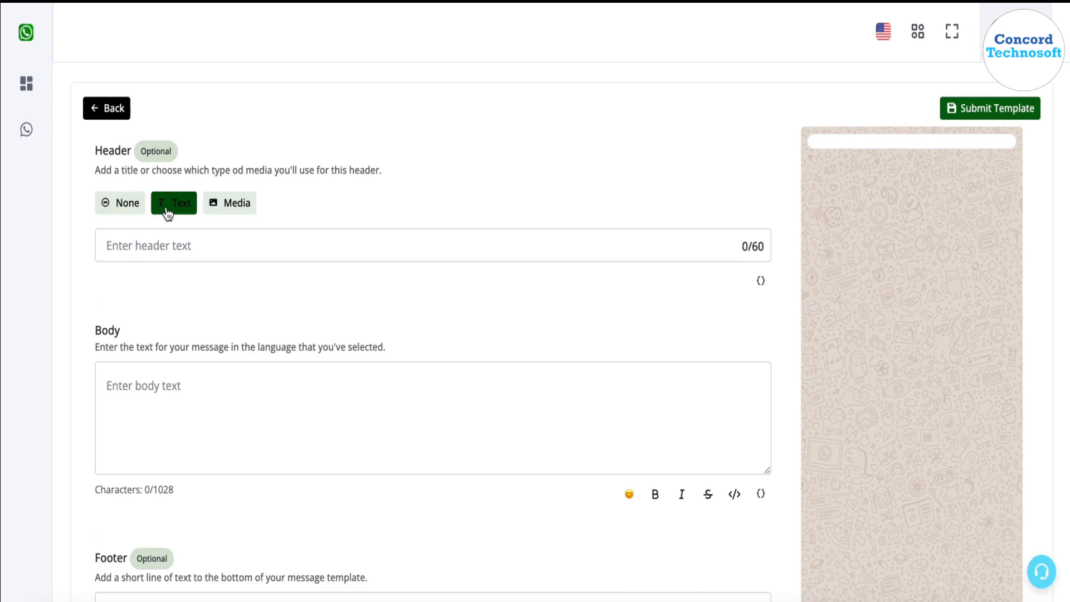
left_click(265, 256)
left_click(233, 214)
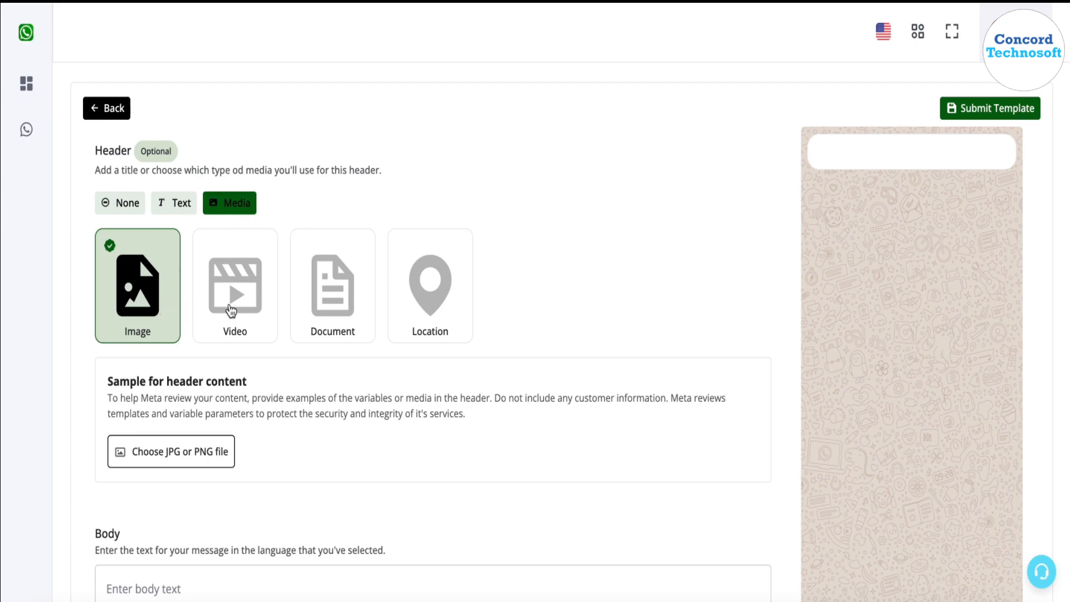
left_click(421, 278)
left_click(322, 292)
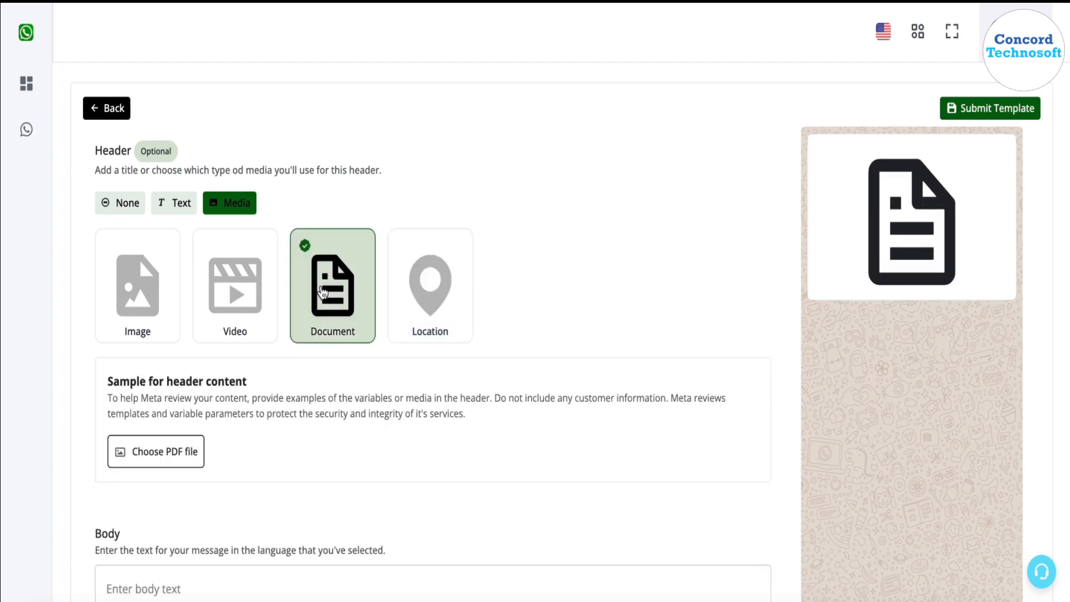
left_click(262, 279)
left_click(160, 283)
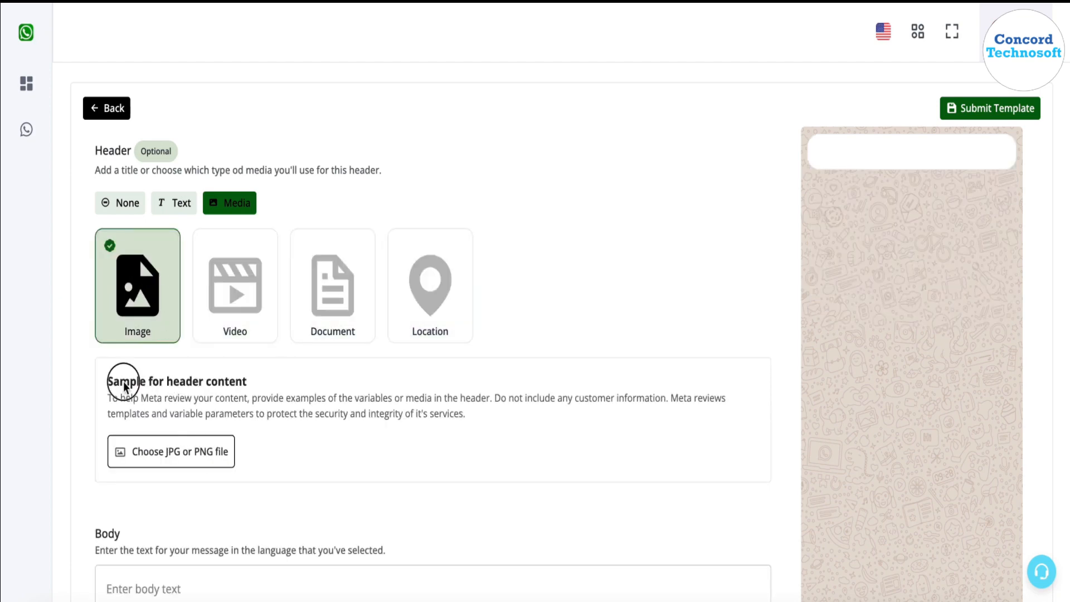
- Upload Main Banner 1.png from Downloads as the header sample image
left_click_drag(124, 384, 227, 435)
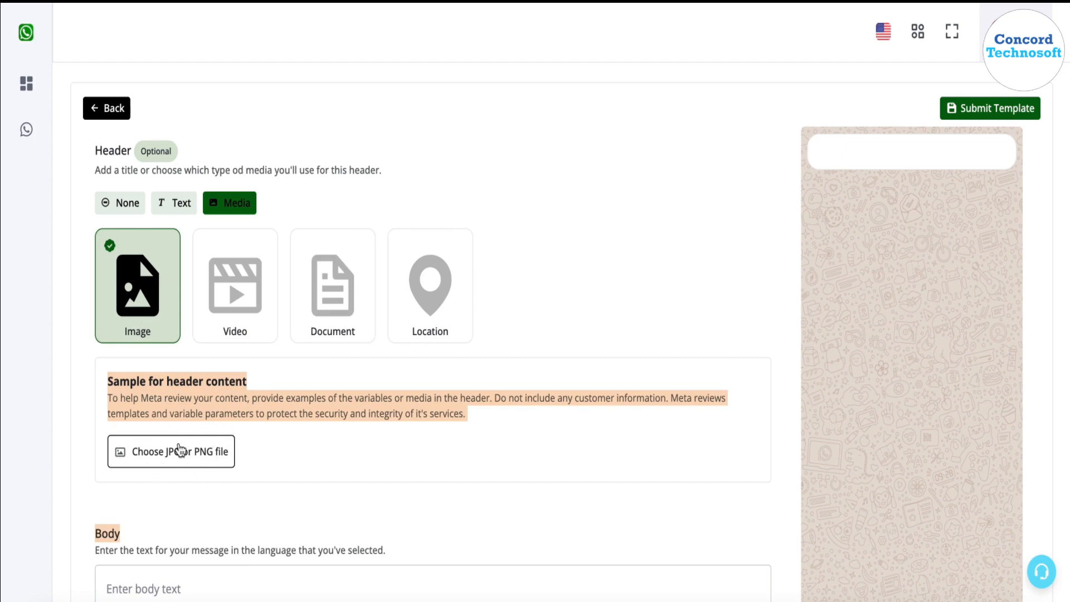
left_click(217, 409)
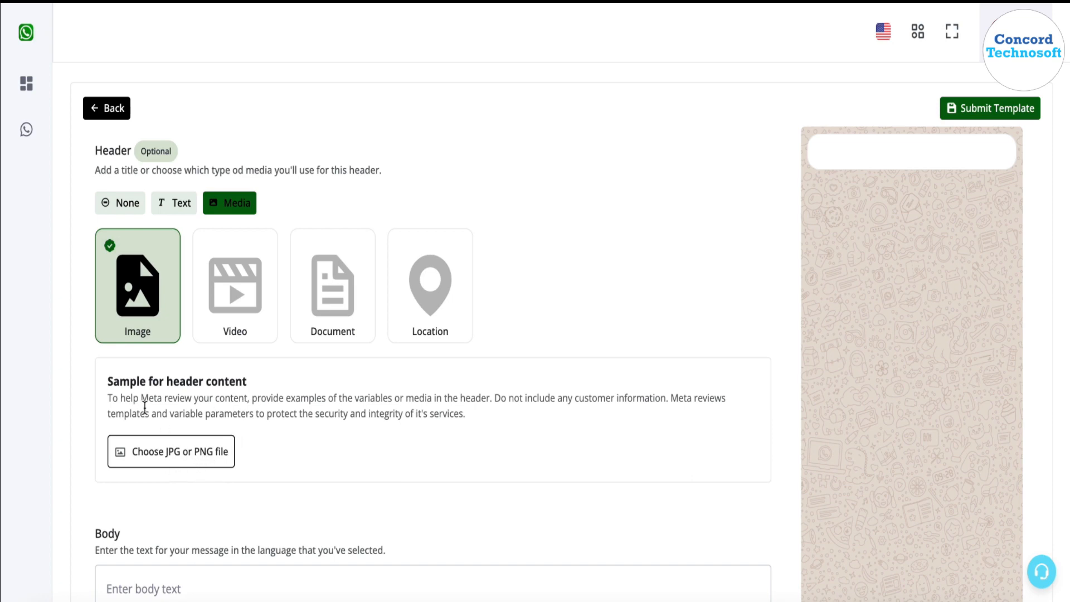
left_click(157, 456)
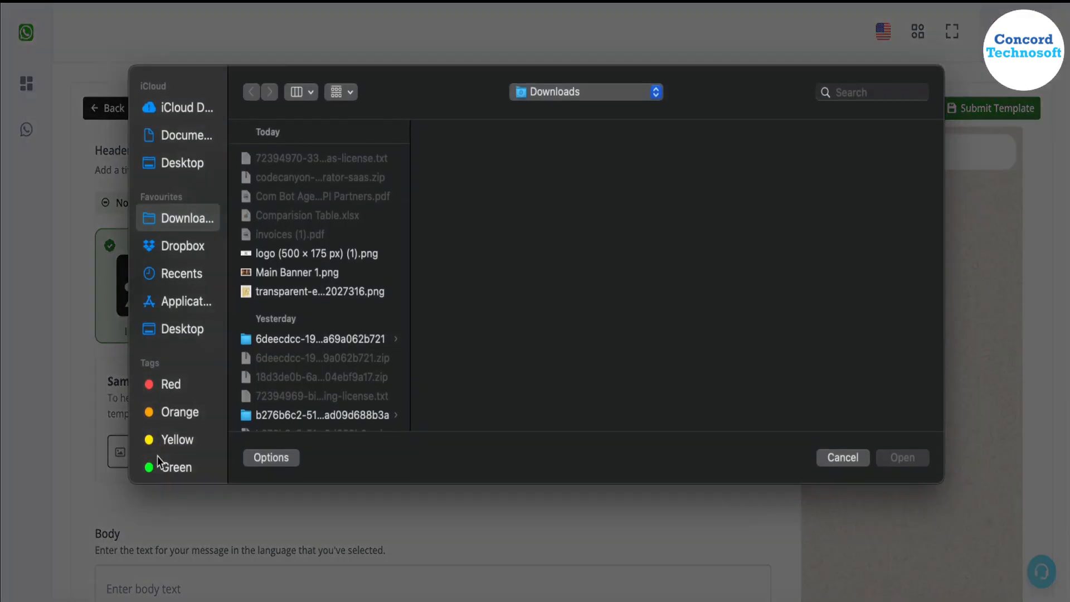
left_click(338, 273)
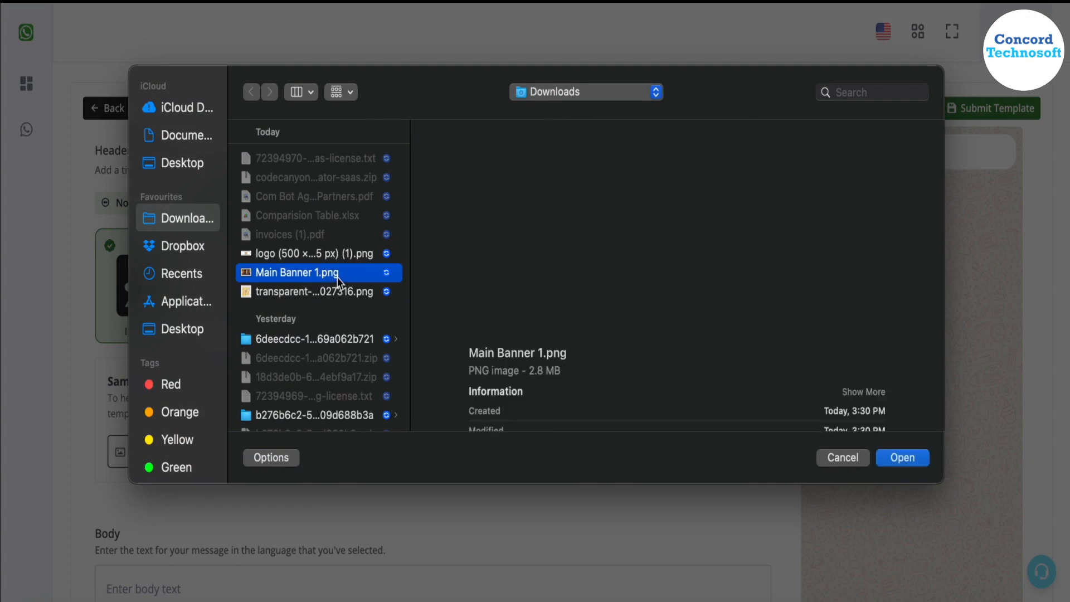
left_click(898, 458)
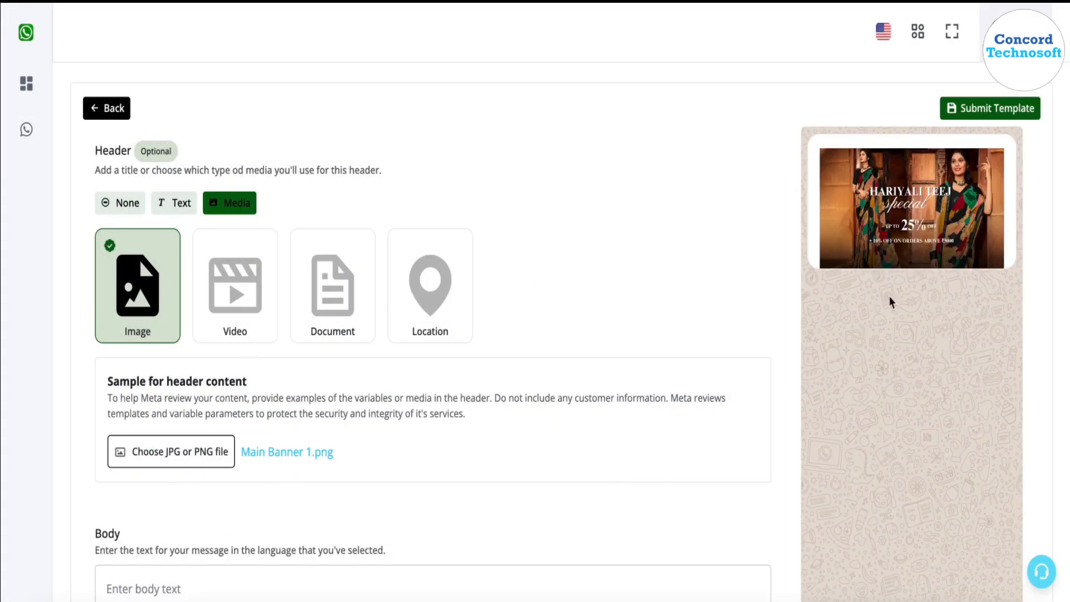
- Start the body with 'Hello {{1}}'
scroll(546, 293, "down", 5)
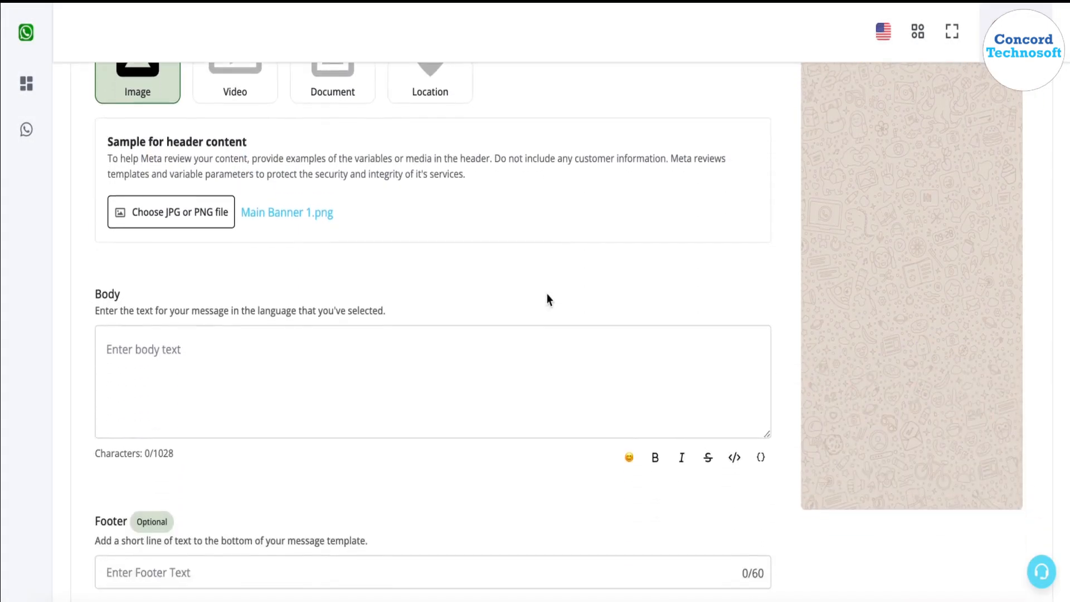
left_click(470, 312)
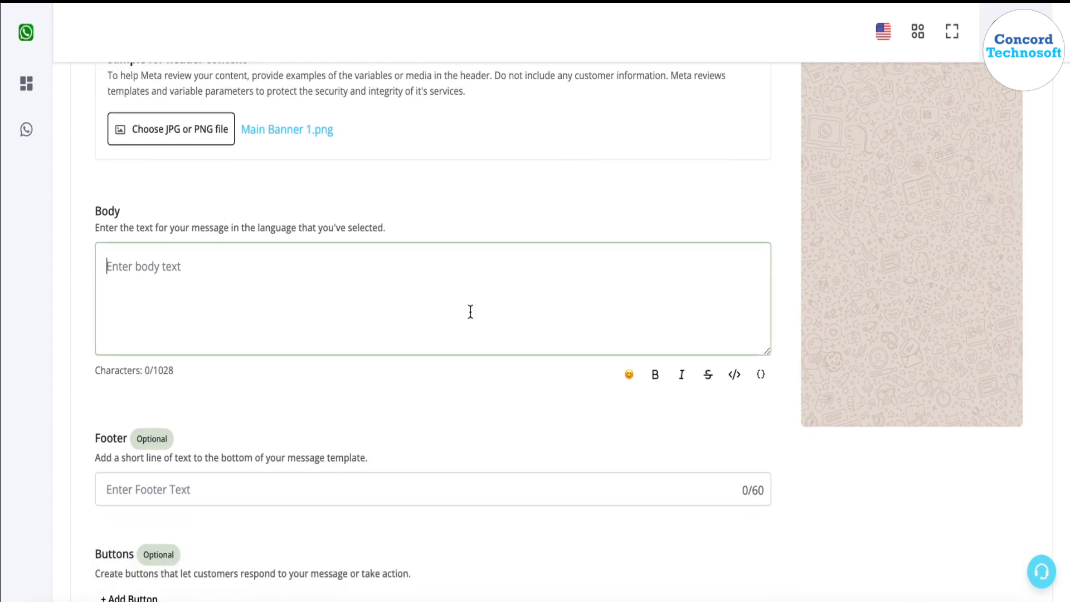
type("Hello")
left_click(759, 385)
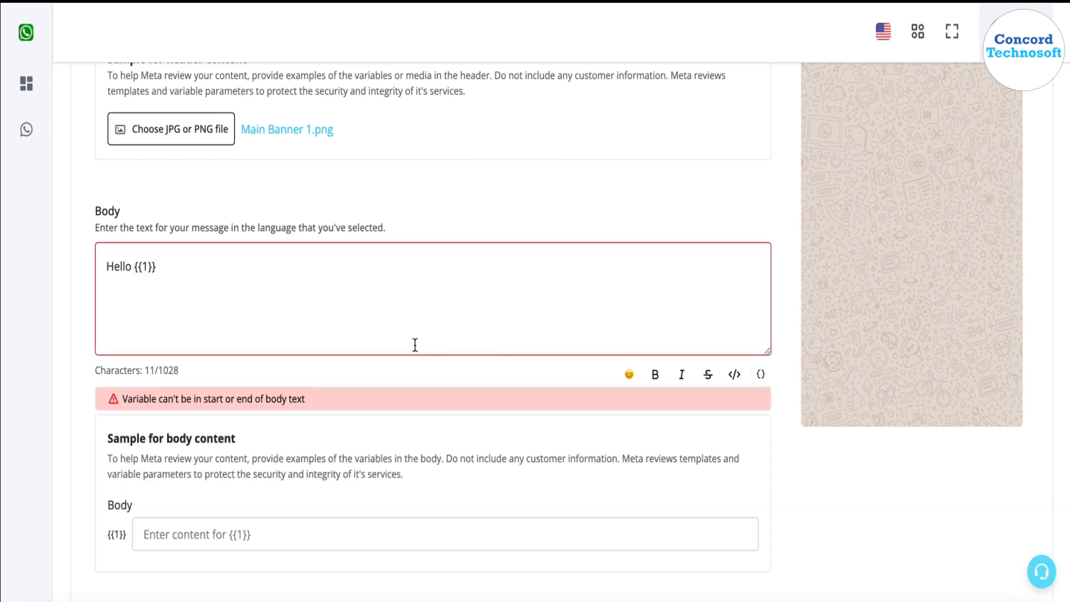
scroll(930, 177, "up", 6)
scroll(930, 176, "down", 6)
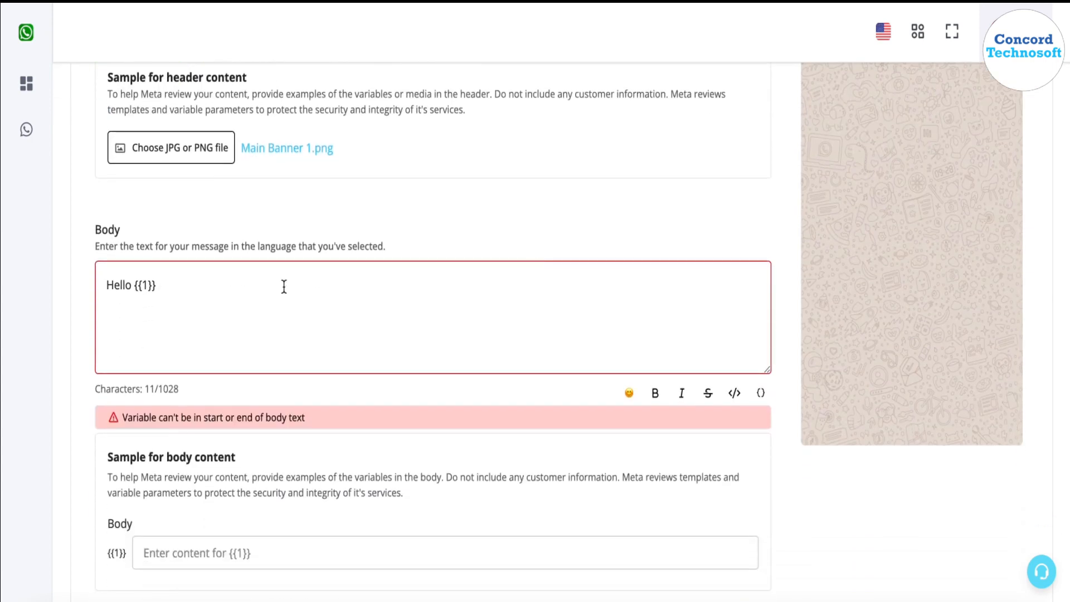
left_click_drag(167, 285, 135, 286)
left_click_drag(157, 418, 310, 426)
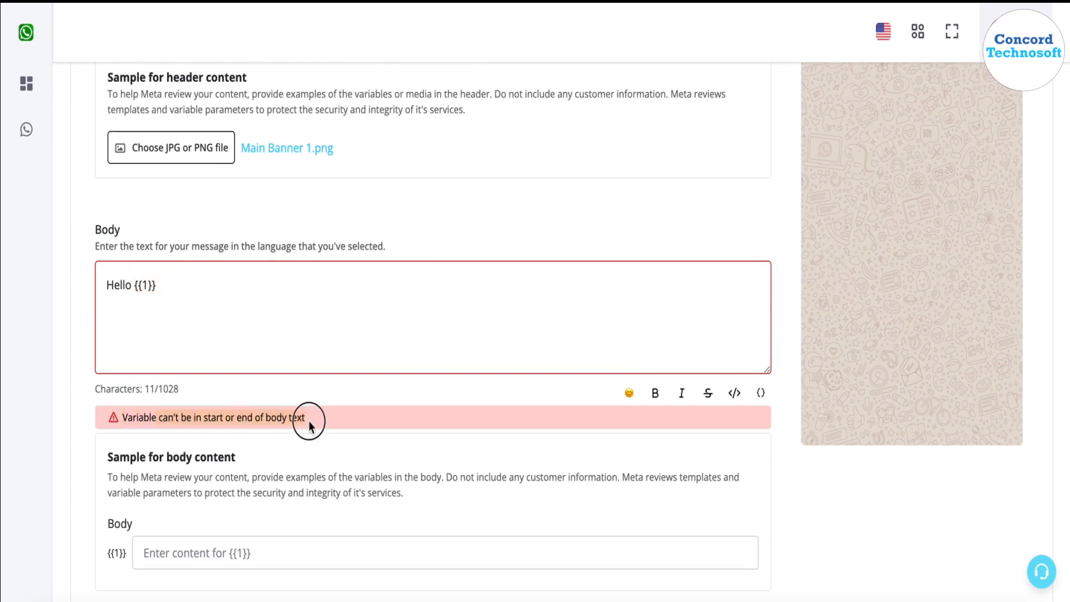
left_click(212, 288)
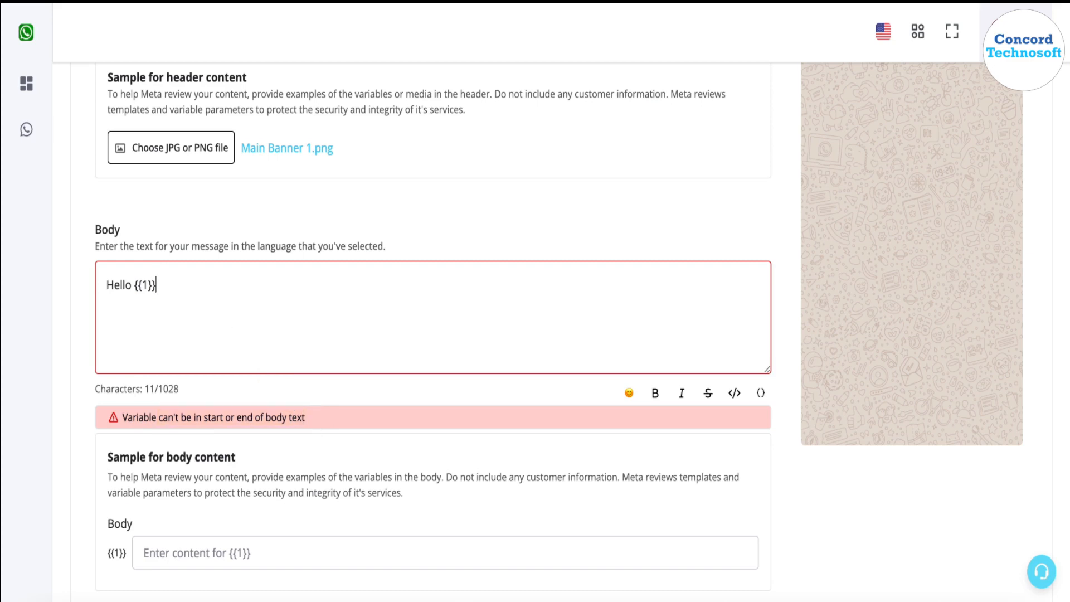
- Add the line 'Thanks for your order. Checkout our new Teej Collection' followed by {{2}}
key("Return")
type("Thanks for your ")
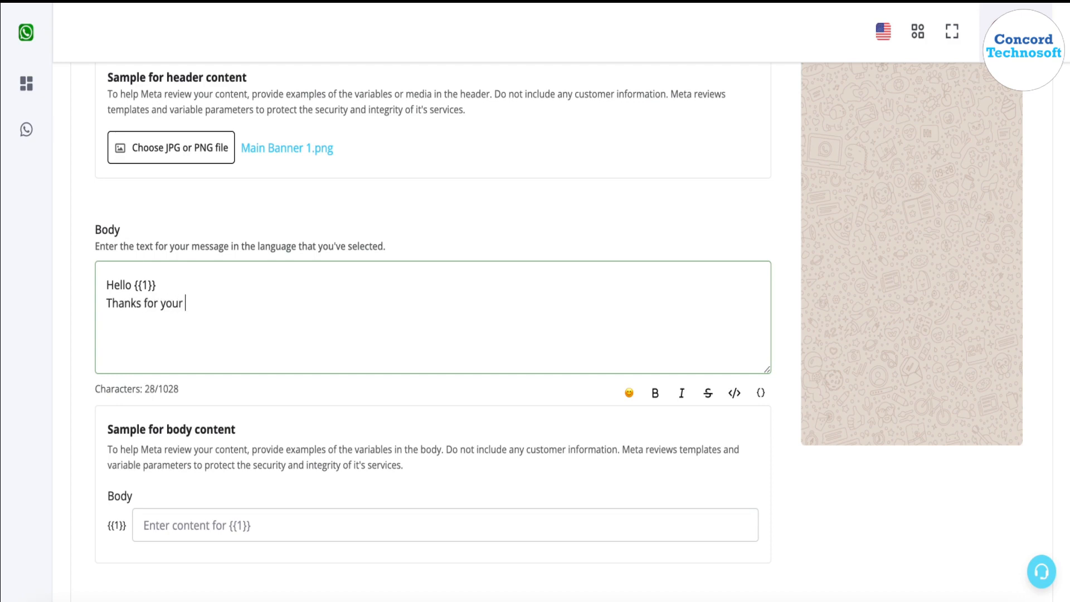
type("order. ")
type("Checkout our new")
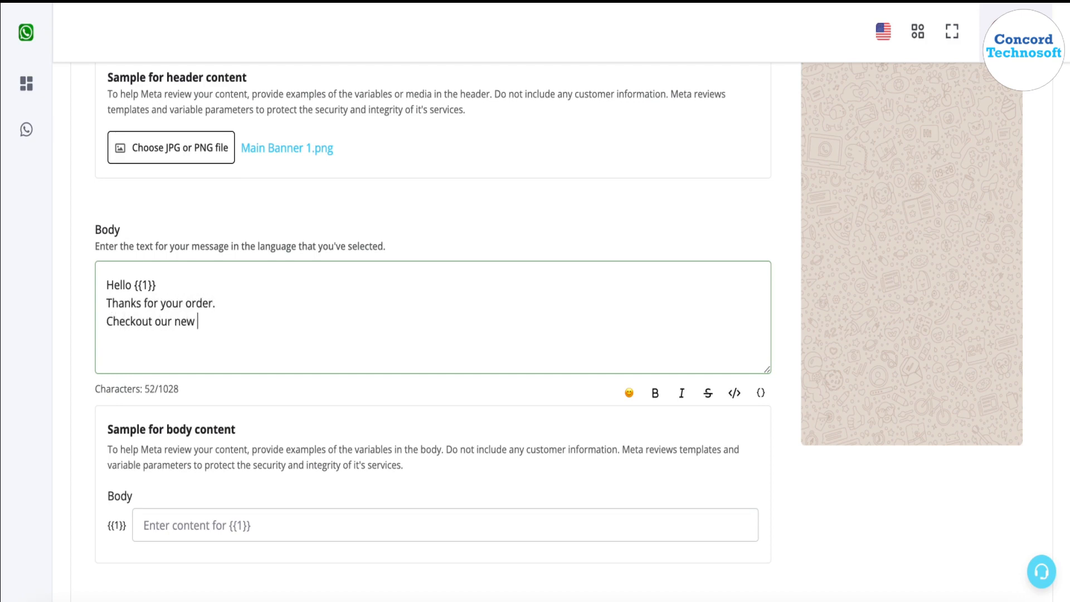
type(" Teej Collection")
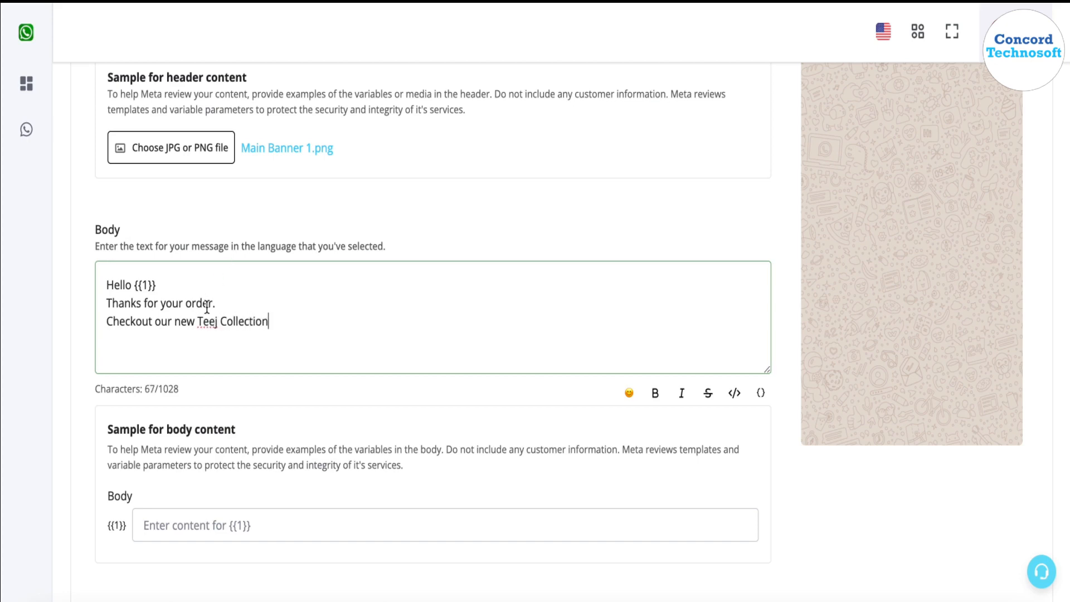
left_click_drag(198, 322, 269, 321)
left_click(761, 393)
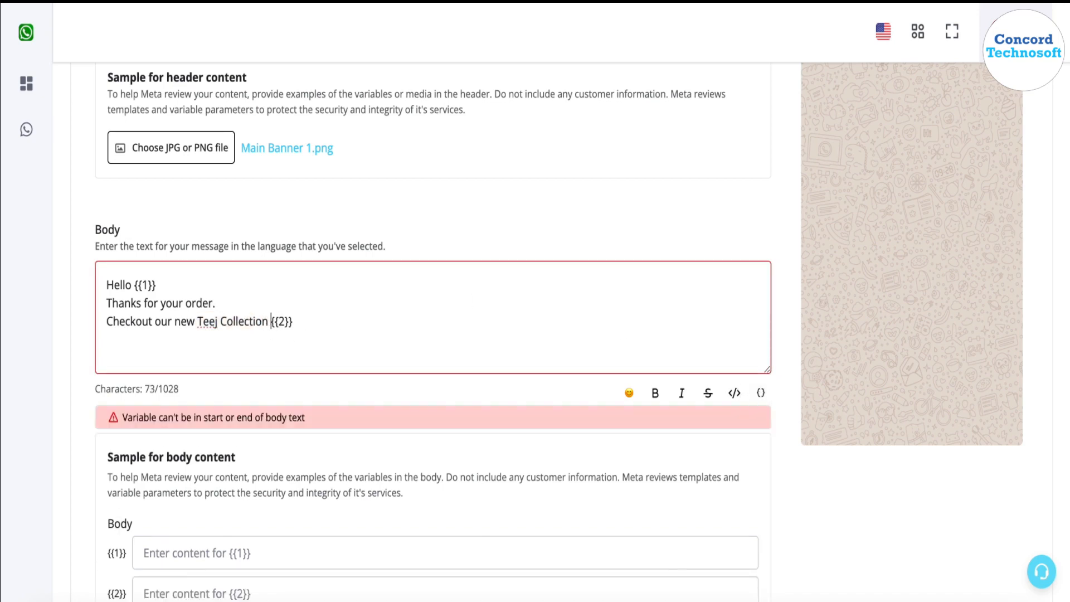
- Move {{2}} onto its own line prefixed with 'Website Link ->'
left_click(319, 326)
key("Return")
key("Return")
type("Website Li")
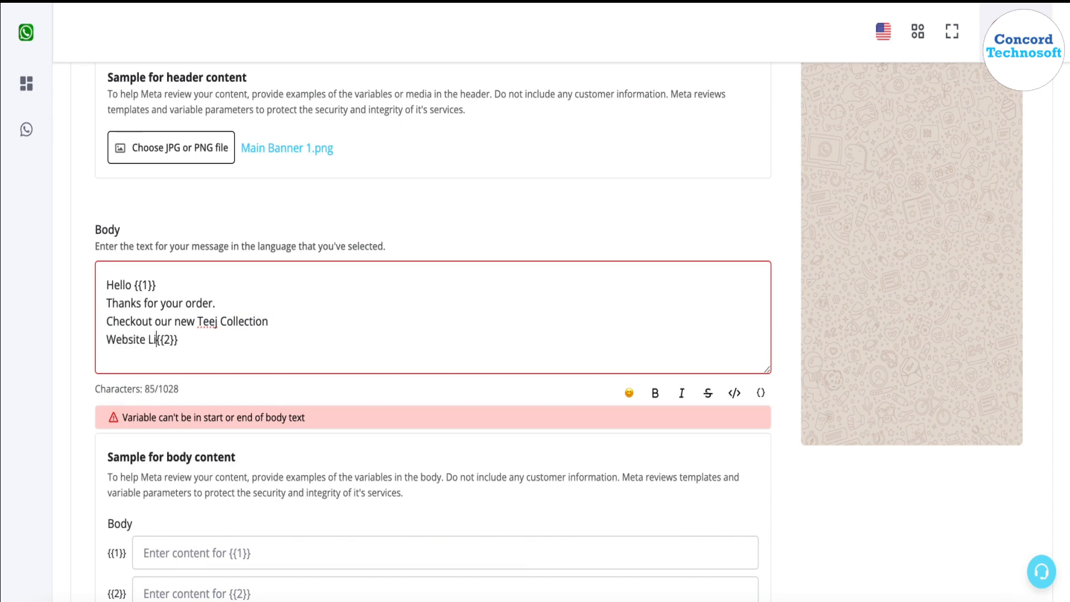
type("nk ->")
- Add a closing body line reading 'Thanks'
left_click(289, 331)
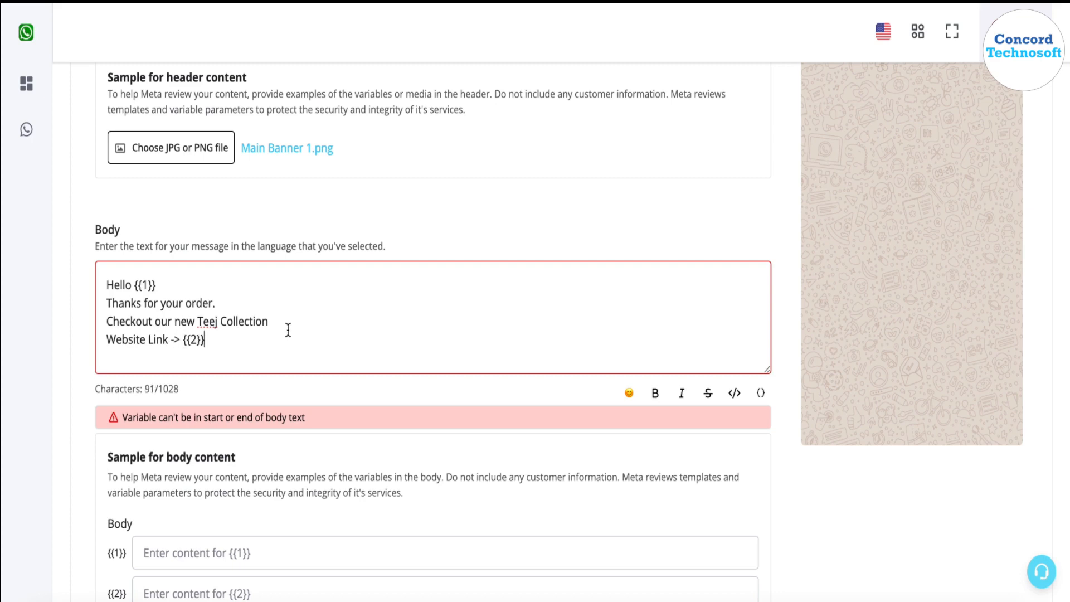
key("Return")
type("Order")
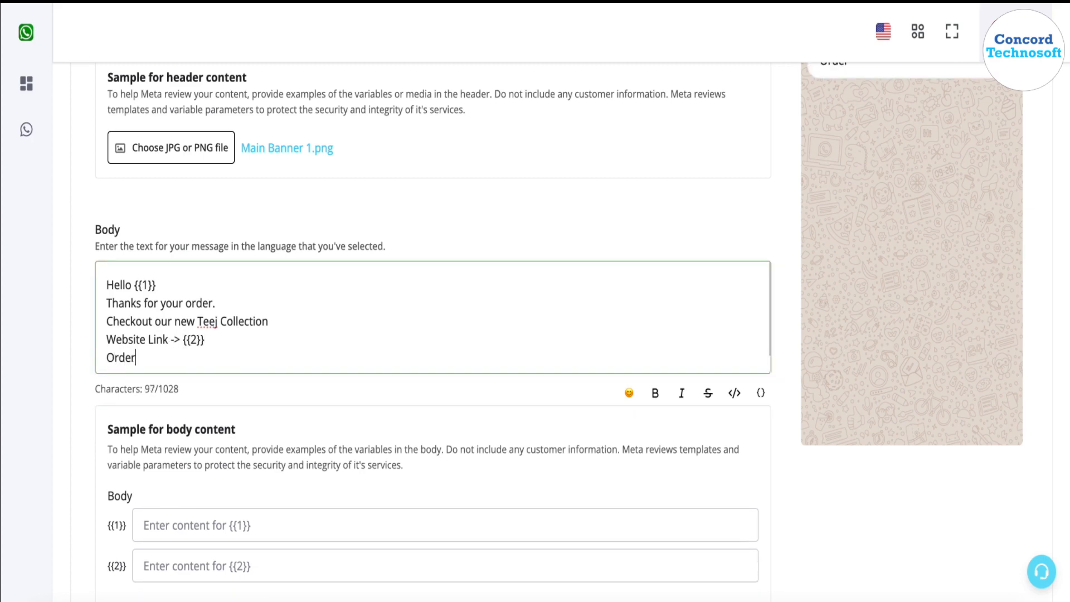
key("BackSpace")
key("BackSpace")
key("BackSpace")
key("BackSpace")
key("BackSpace")
type("Thanks")
- Make the line 'Thanks for your order.' bold
left_click(289, 302)
left_click_drag(106, 303, 263, 306)
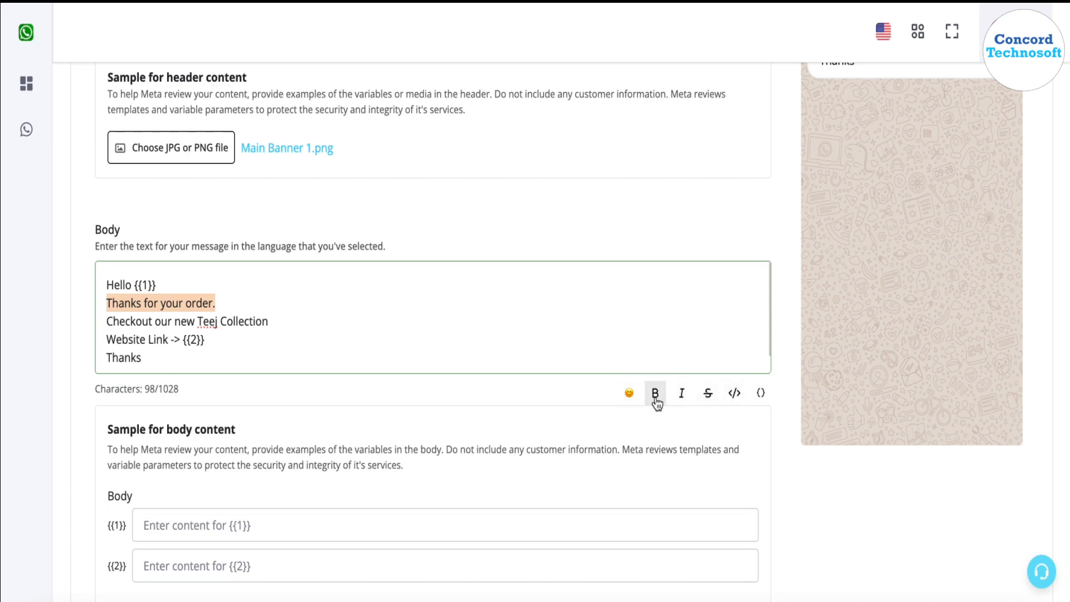
scroll(860, 309, "up", 1)
scroll(860, 310, "down", 2)
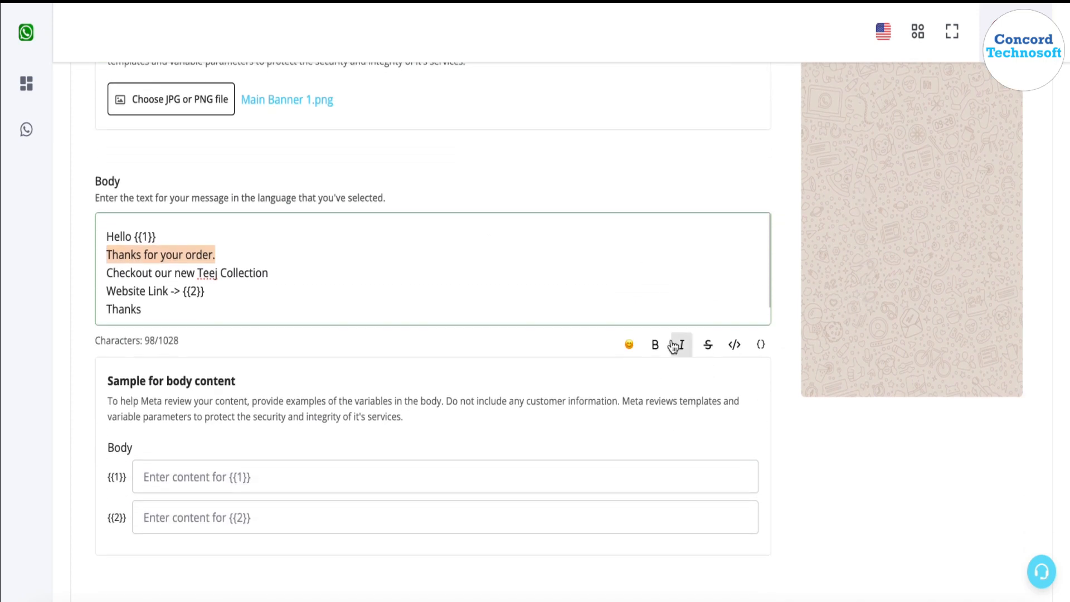
left_click(655, 344)
left_click_drag(109, 254, 233, 252)
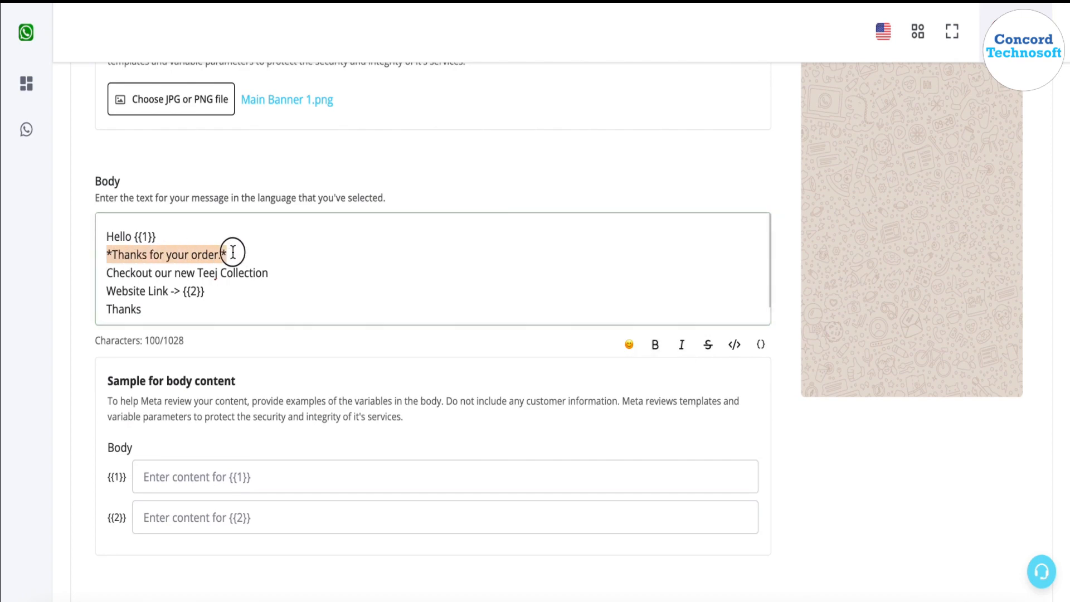
left_click(234, 252)
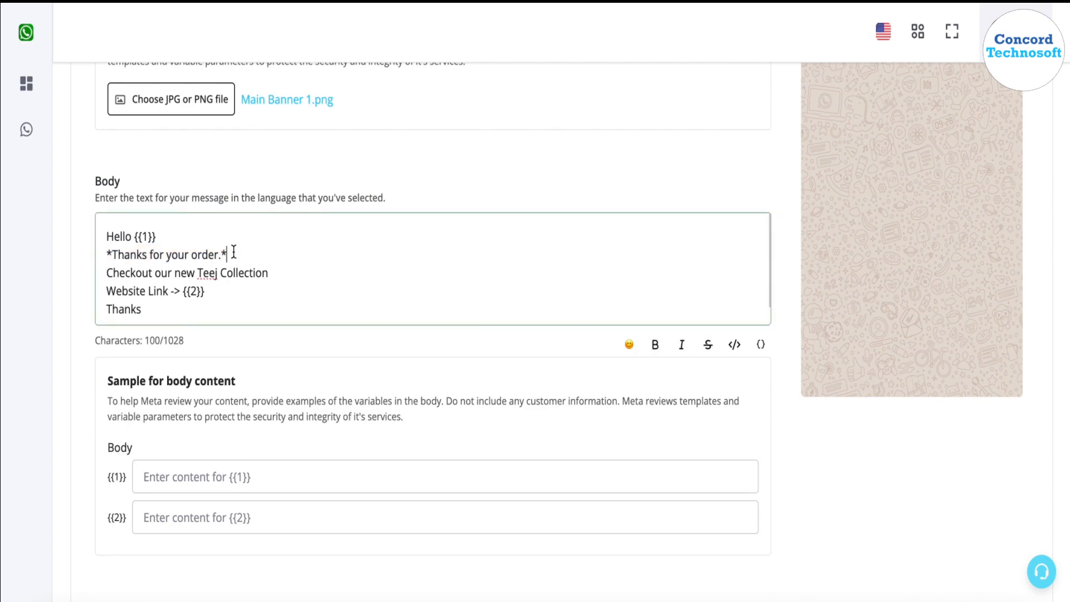
scroll(650, 361, "up", 5)
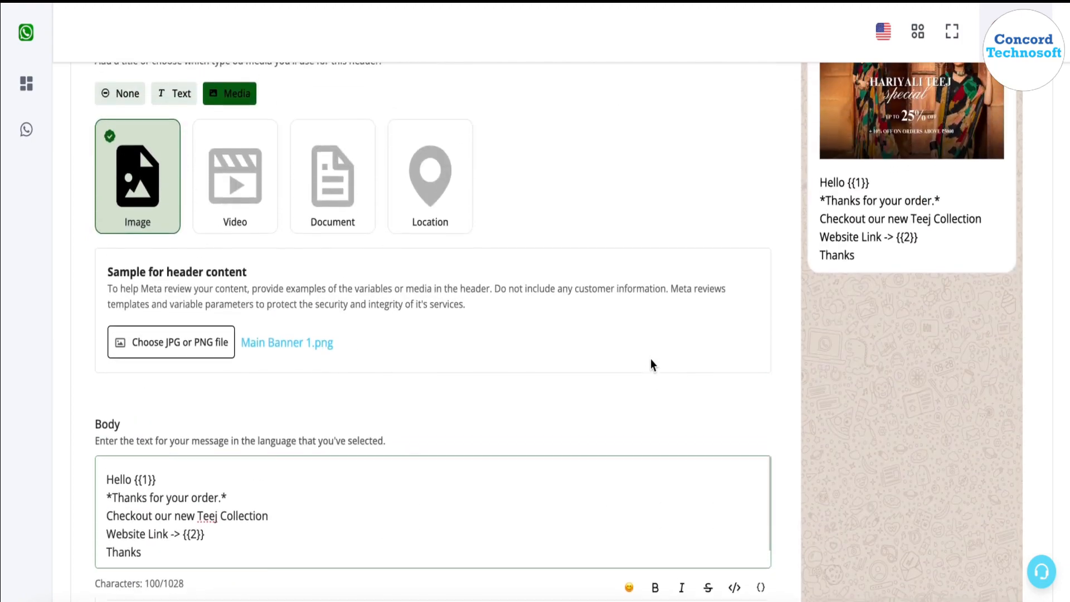
- Enter a customer's full name as the sample value for {{1}}
left_click(826, 210)
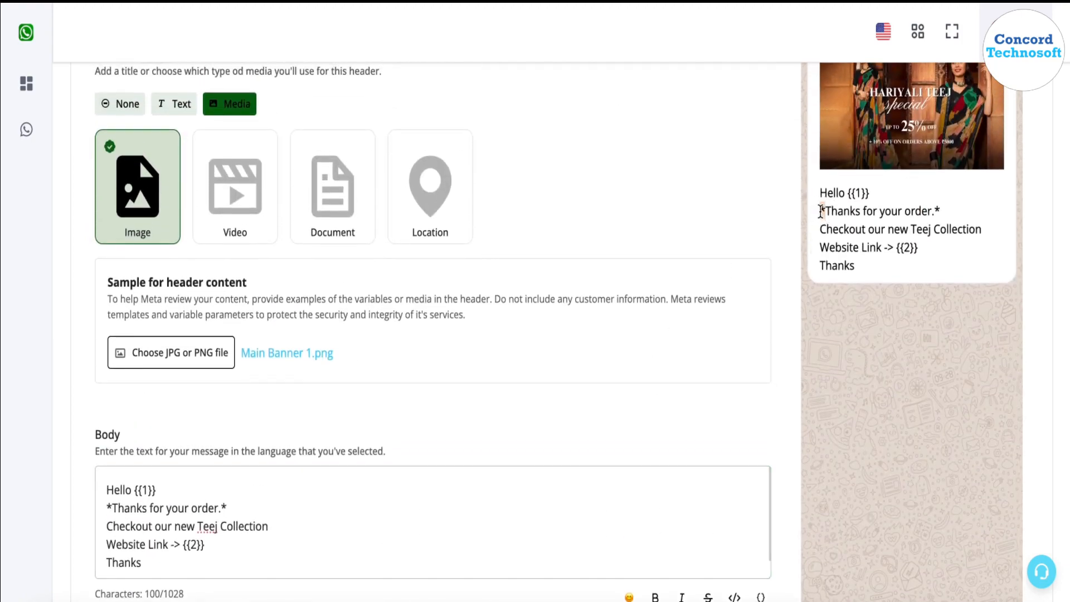
left_click(945, 212)
scroll(791, 397, "down", 6)
scroll(250, 417, "up", 3)
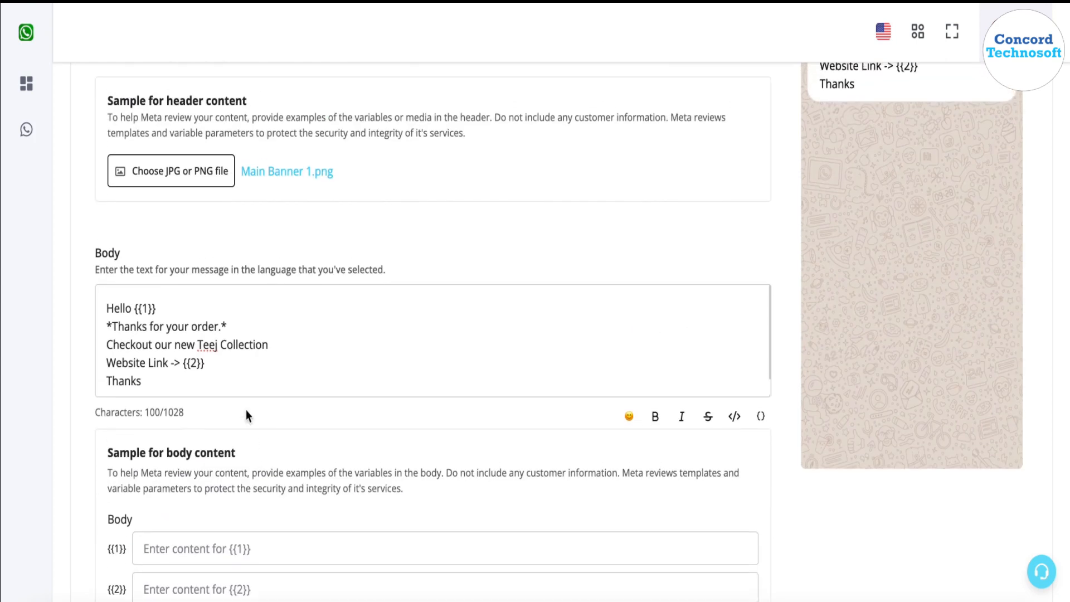
left_click_drag(232, 373, 112, 258)
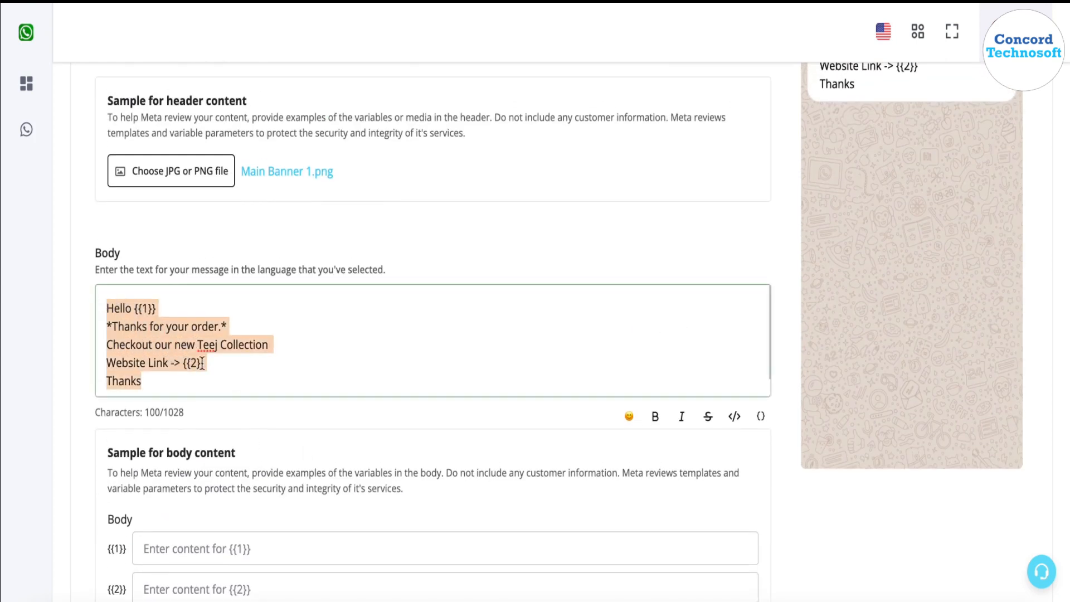
scroll(308, 454, "down", 3)
left_click(305, 405)
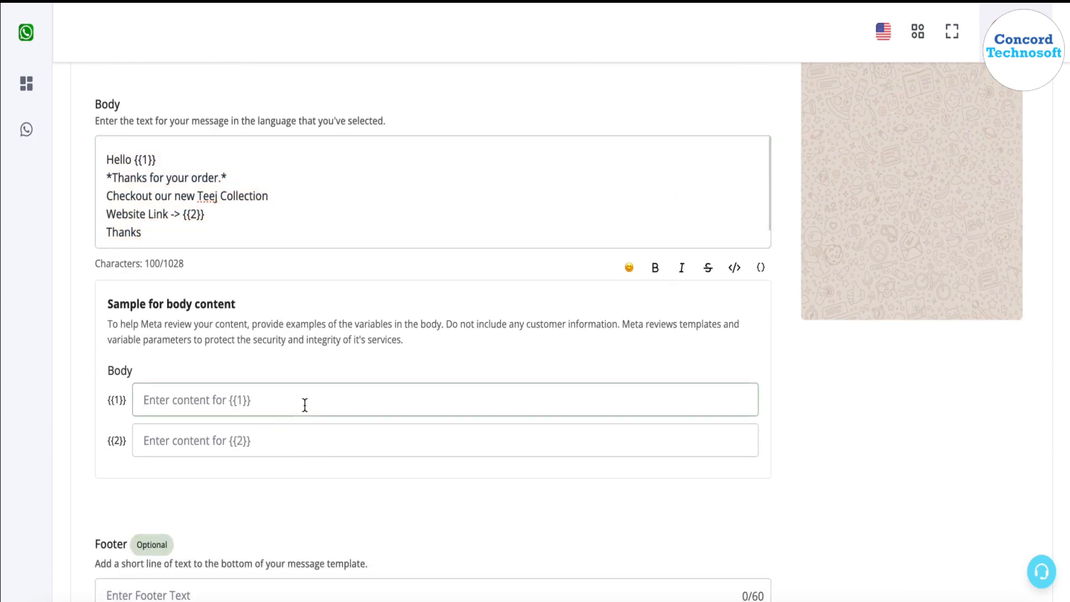
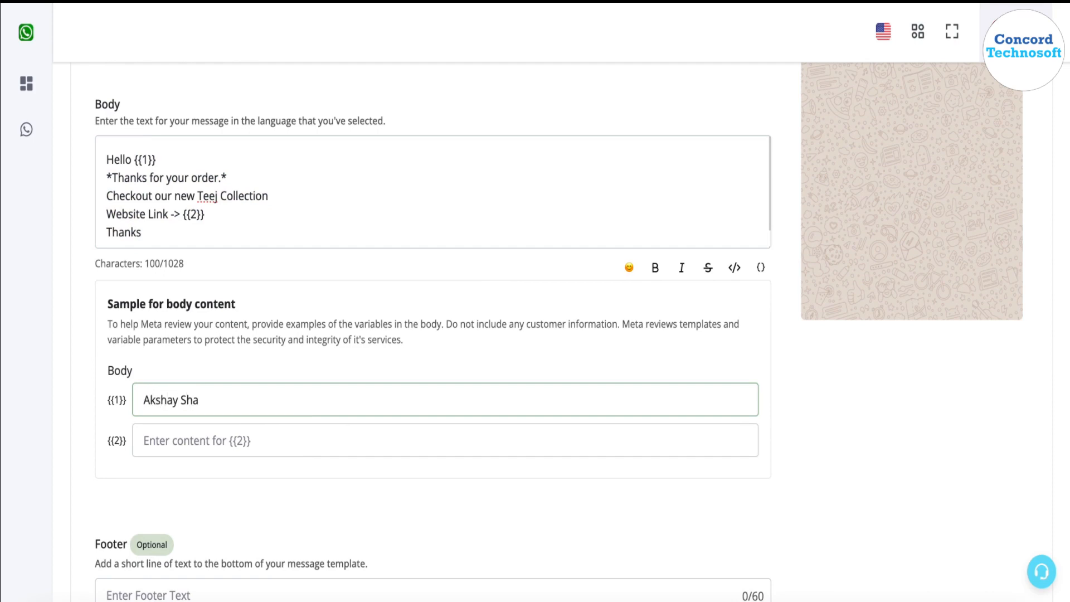
left_click(297, 437)
type("https:/")
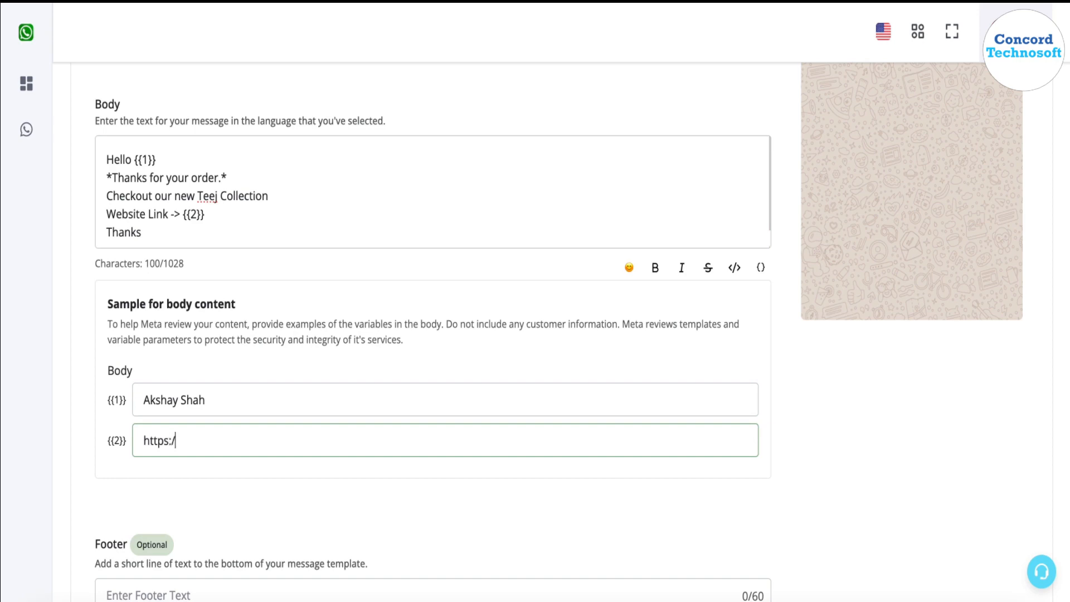
type("/google.com")
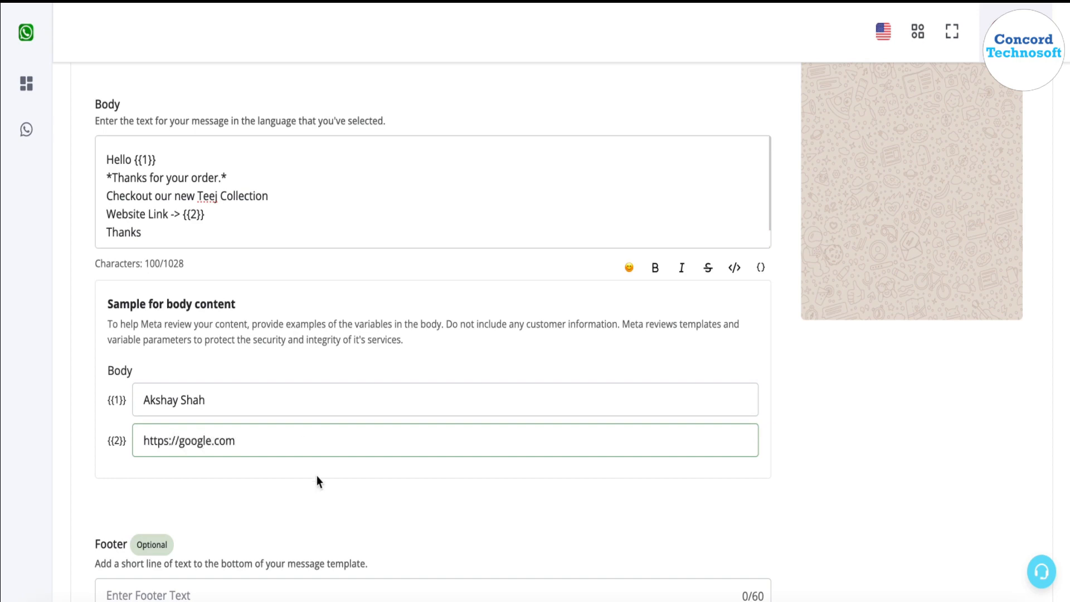
left_click(320, 483)
scroll(214, 274, "up", 1)
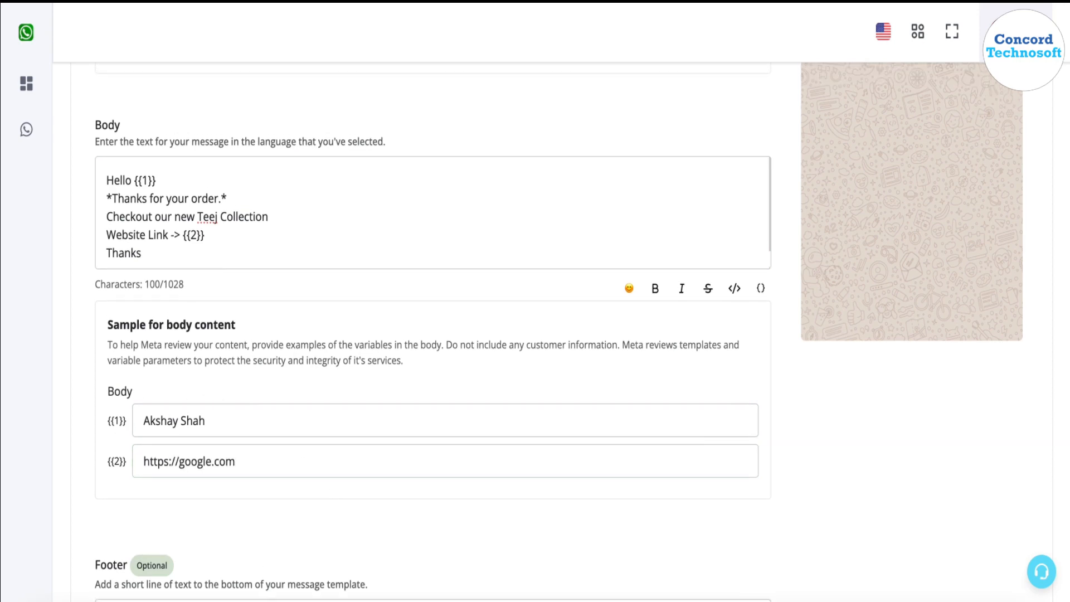
left_click_drag(211, 241, 187, 232)
left_click(156, 173)
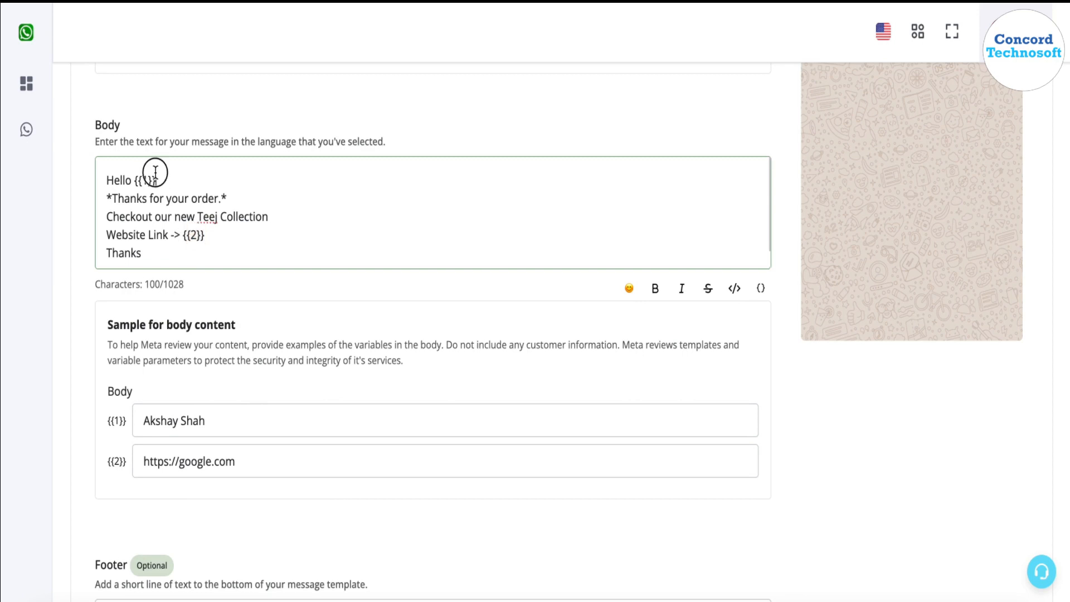
left_click_drag(156, 173, 138, 176)
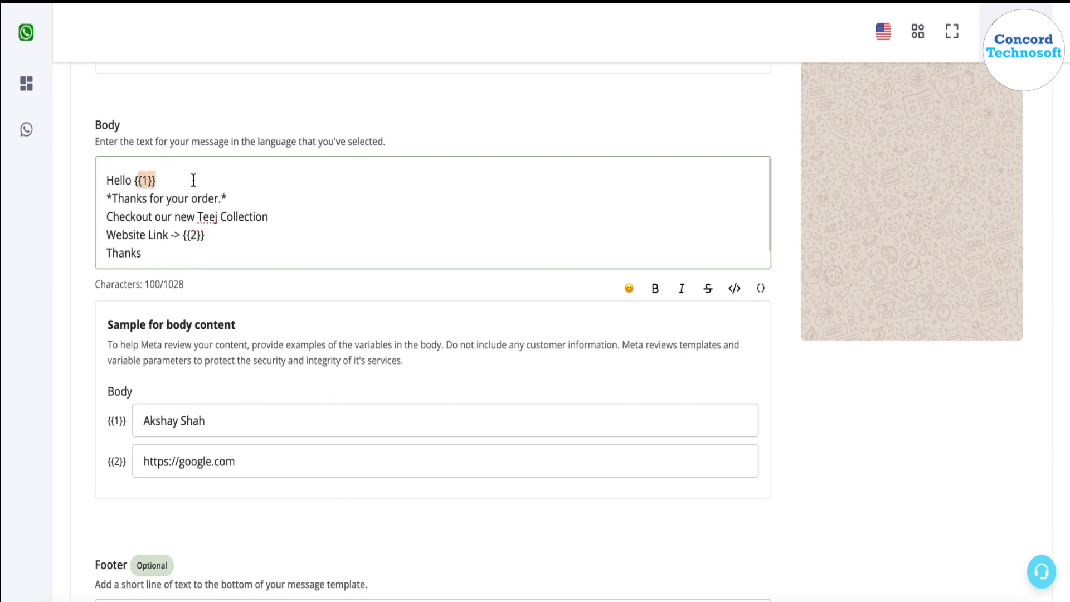
scroll(301, 432, "down", 5)
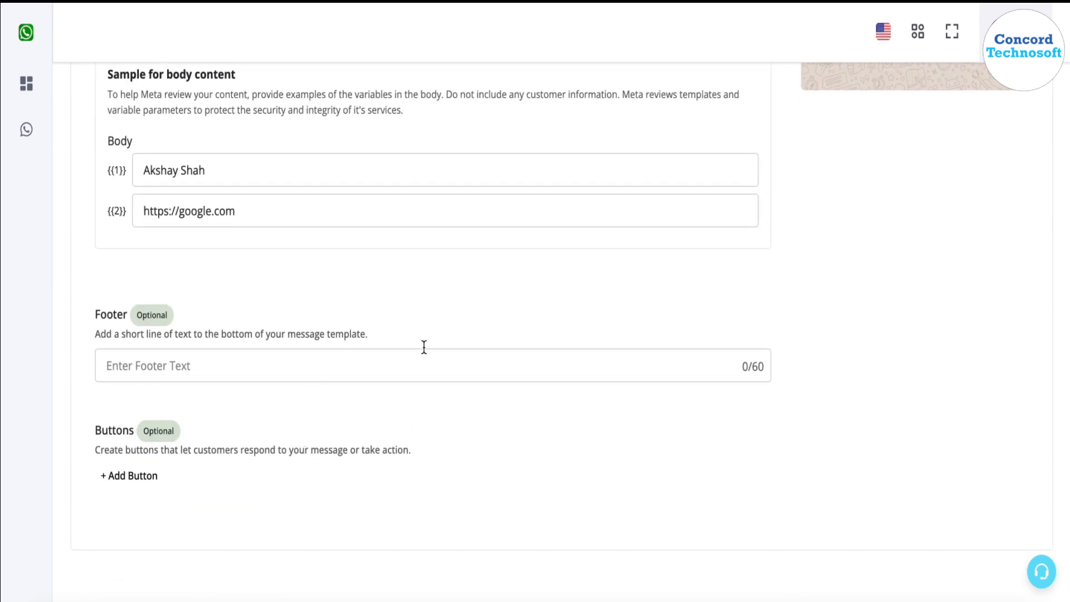
- Set the footer text to 'To Unsubscribe Press Stop'
left_click(600, 377)
scroll(870, 276, "up", 5)
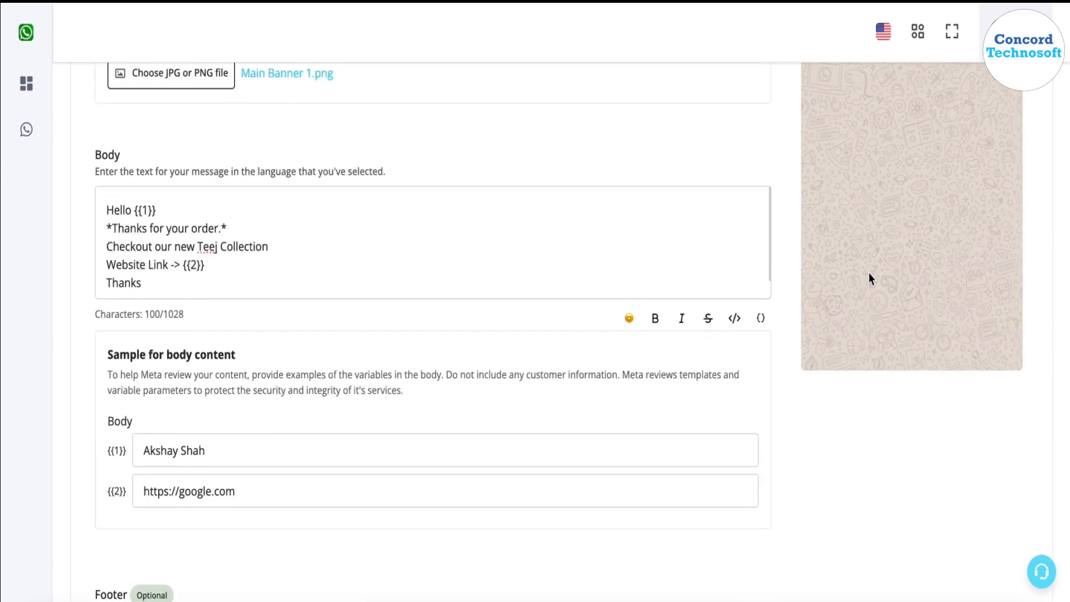
scroll(868, 272, "up", 5)
scroll(868, 273, "down", 10)
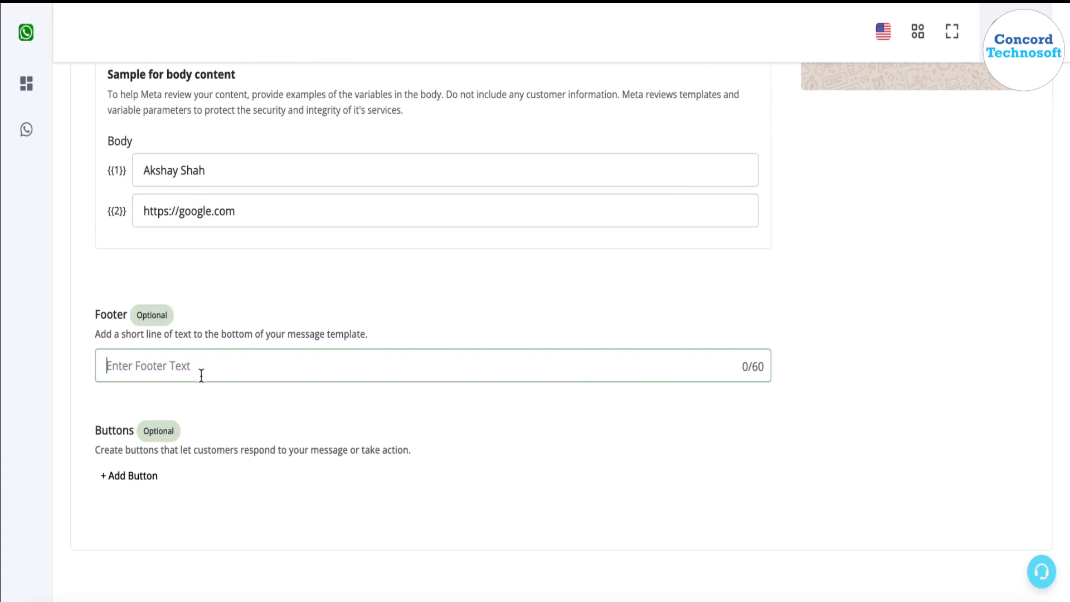
type("To ")
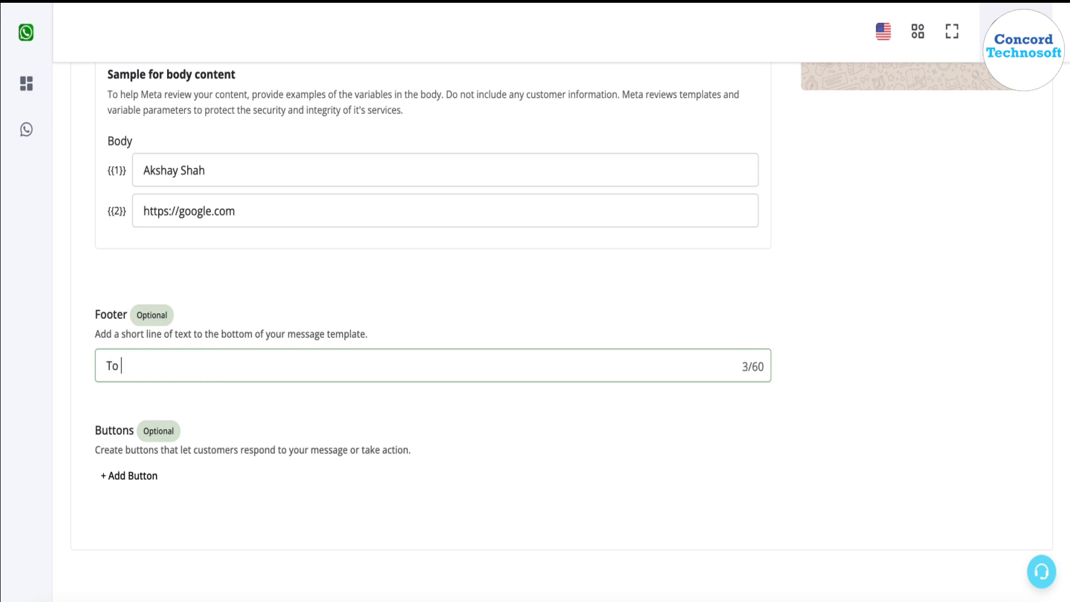
type("Unsibsc")
key("BackSpace")
key("BackSpace")
key("BackSpace")
key("BackSpace")
type("ubscribe Press")
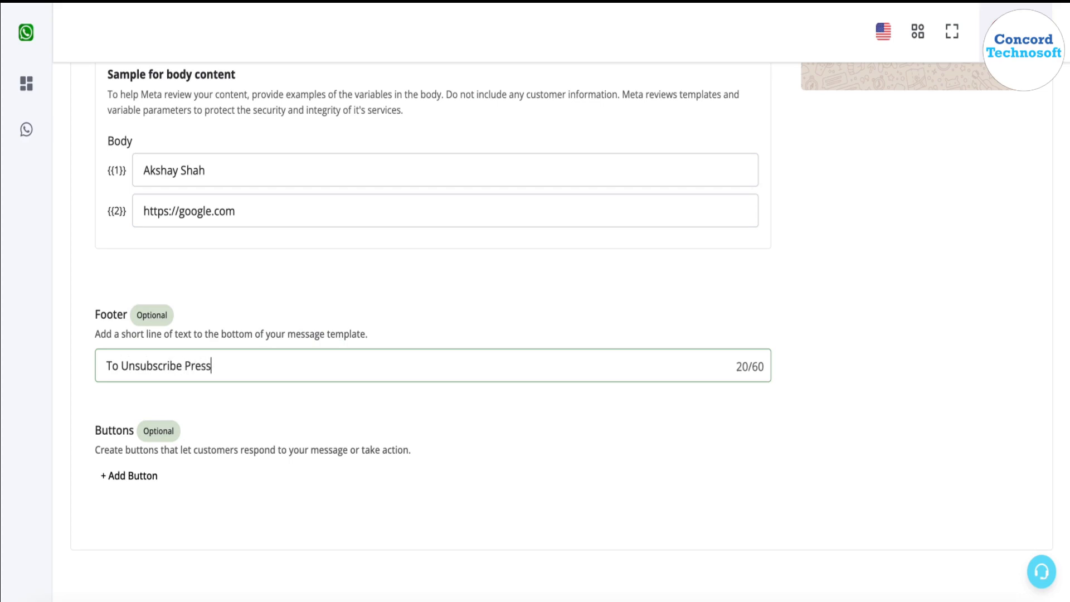
type(" Stop")
left_click(603, 299)
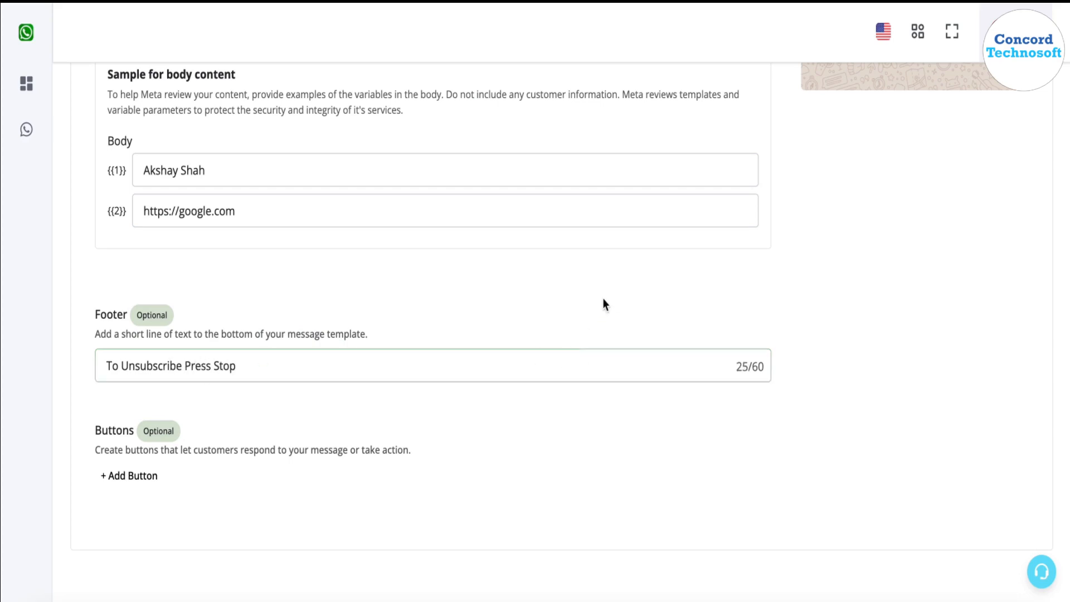
- Check the footer in the preview and bring up the button-type choices
scroll(603, 301, "up", 9)
triple_click(904, 257)
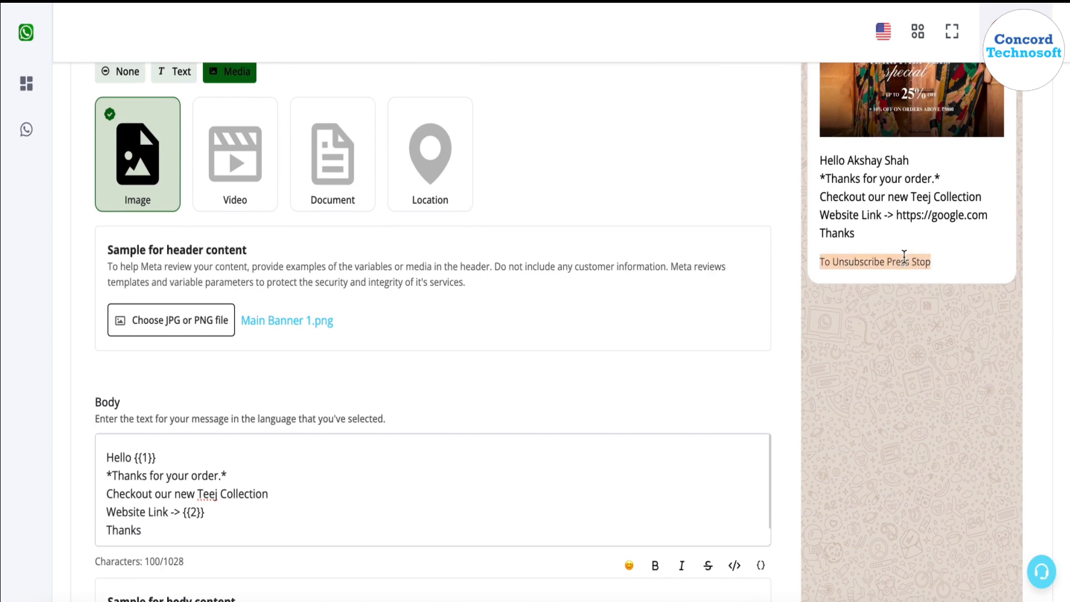
scroll(904, 257, "down", 9)
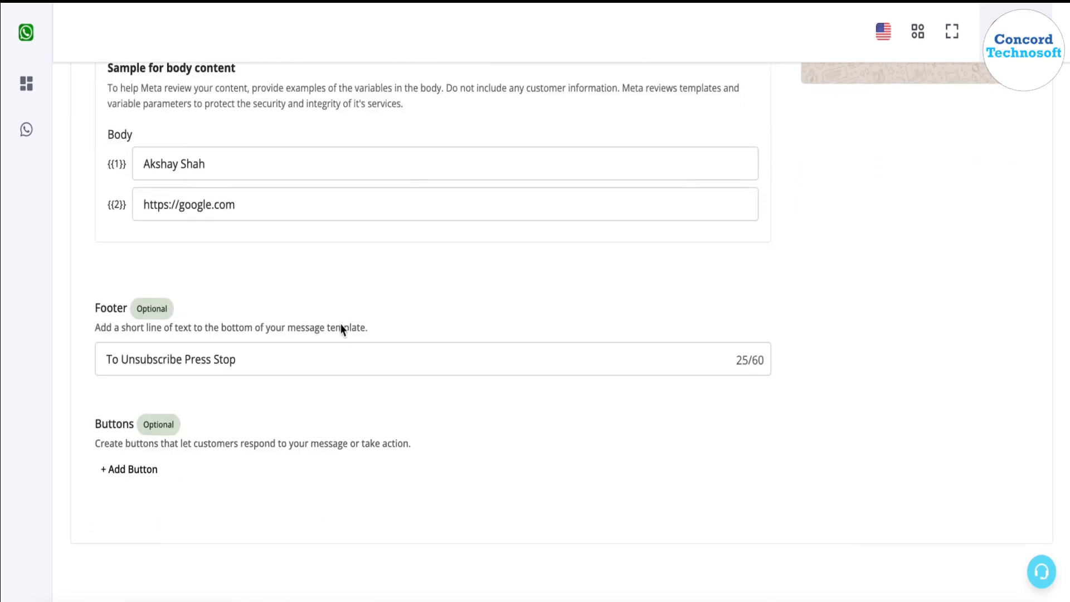
left_click(147, 476)
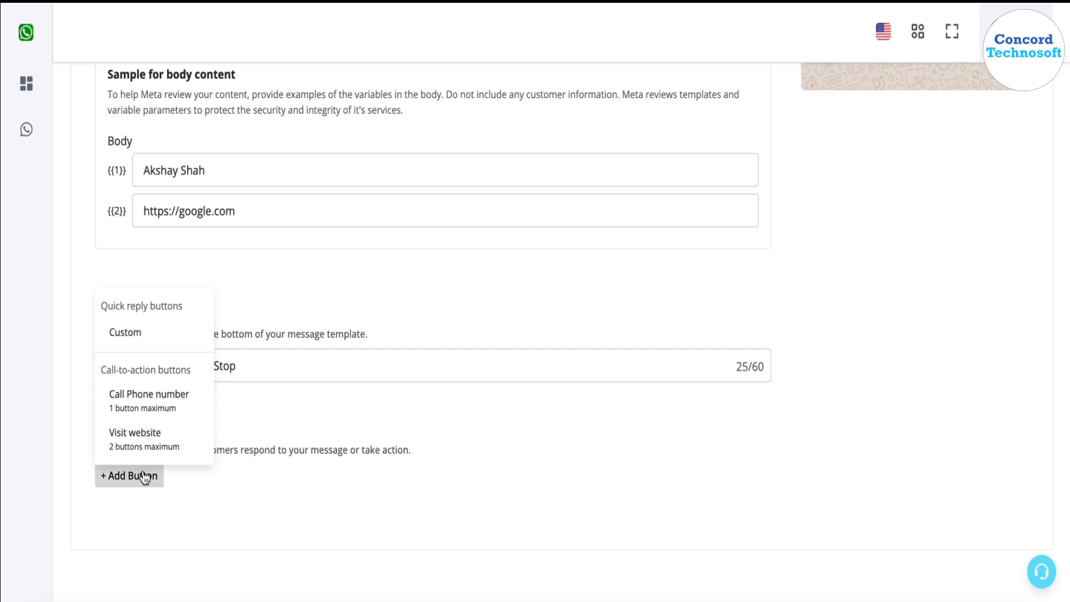
left_click(156, 445)
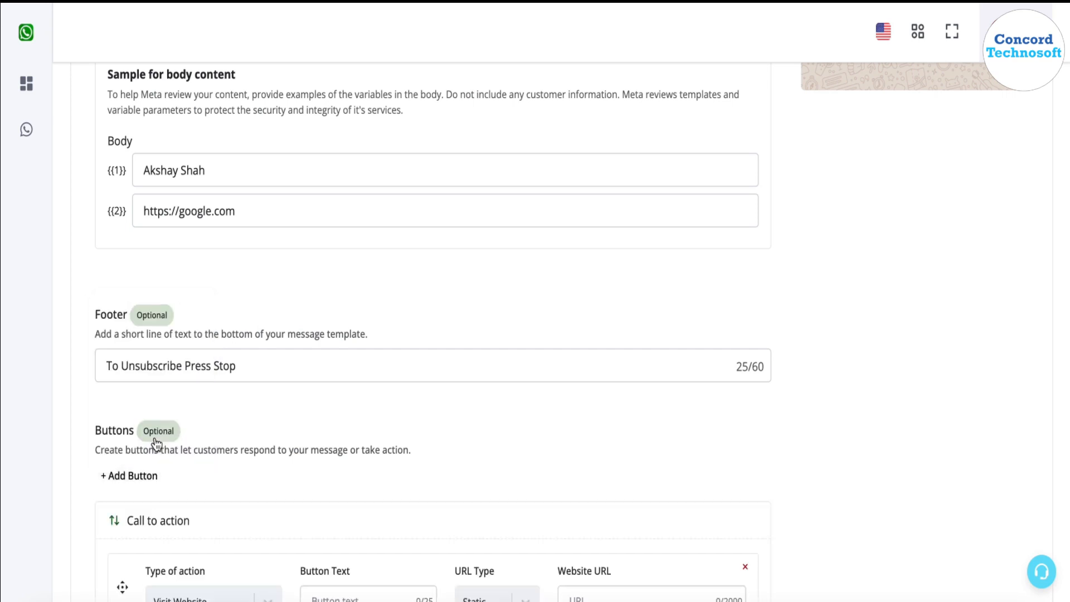
scroll(355, 485, "down", 3)
left_click(362, 409)
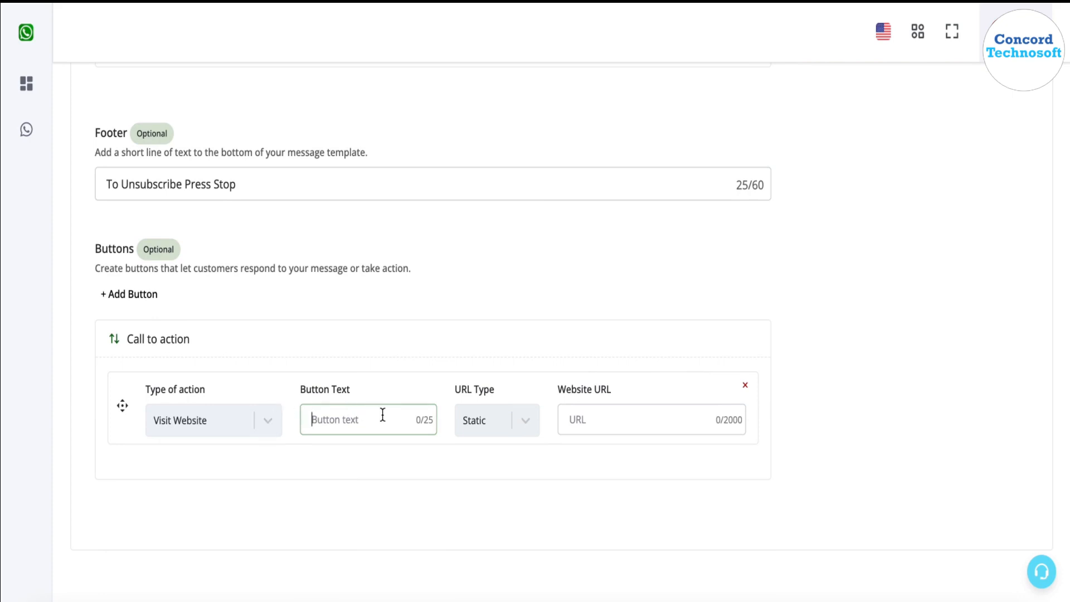
type("Visit Website")
left_click(484, 426)
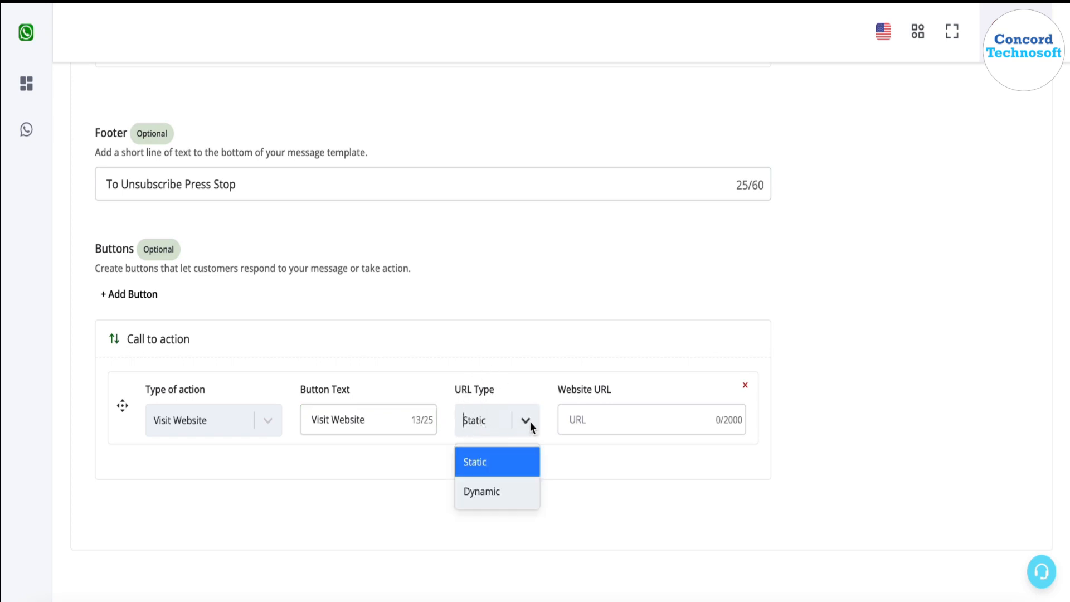
left_click(626, 418)
type("https:/")
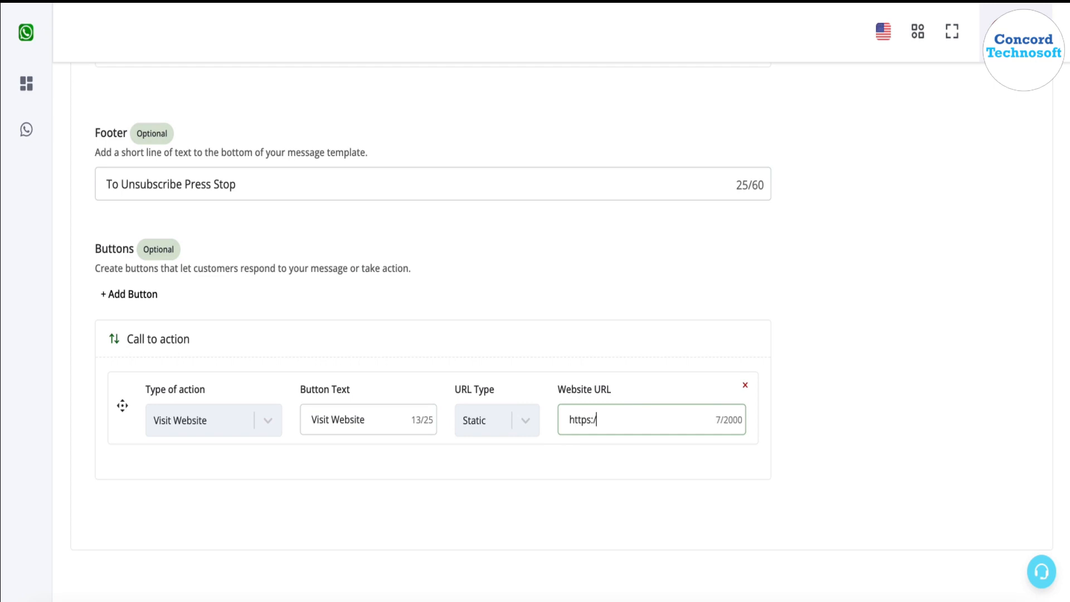
type("/google.com")
left_click(148, 301)
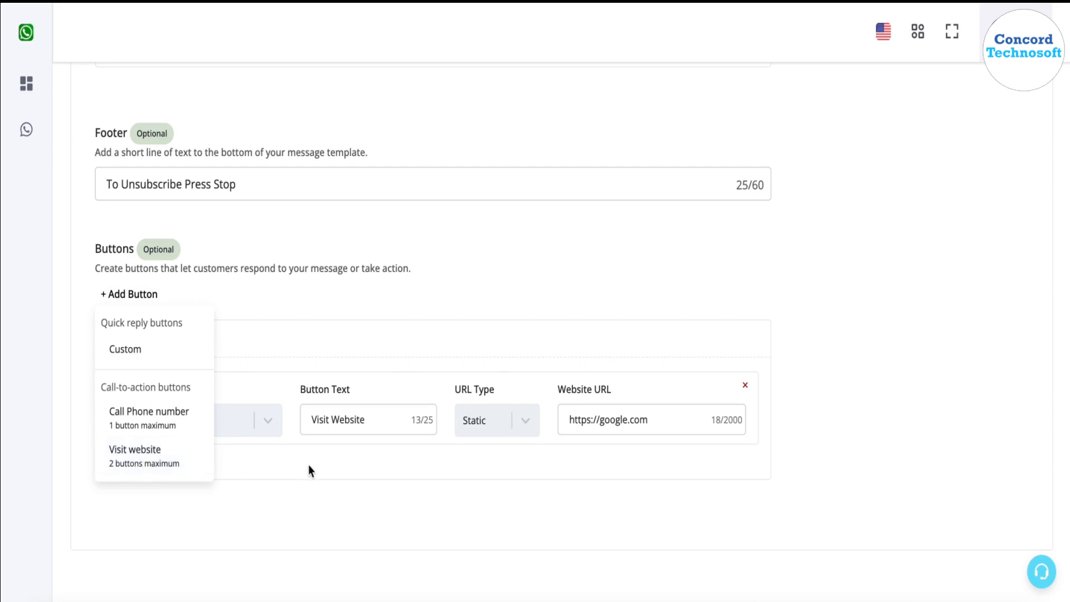
left_click(132, 461)
scroll(252, 499, "down", 2)
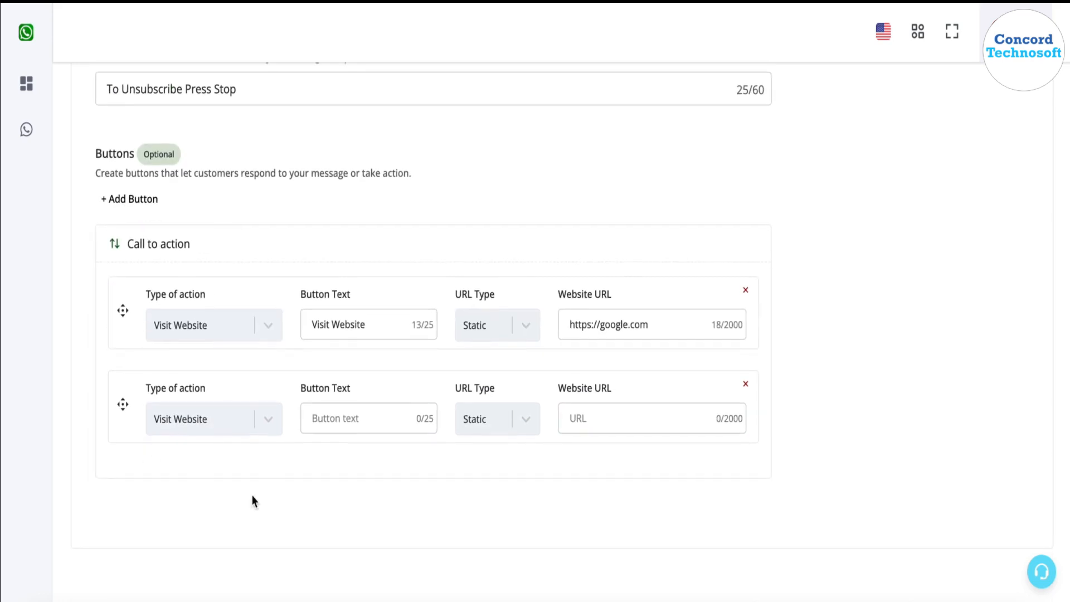
left_click(380, 418)
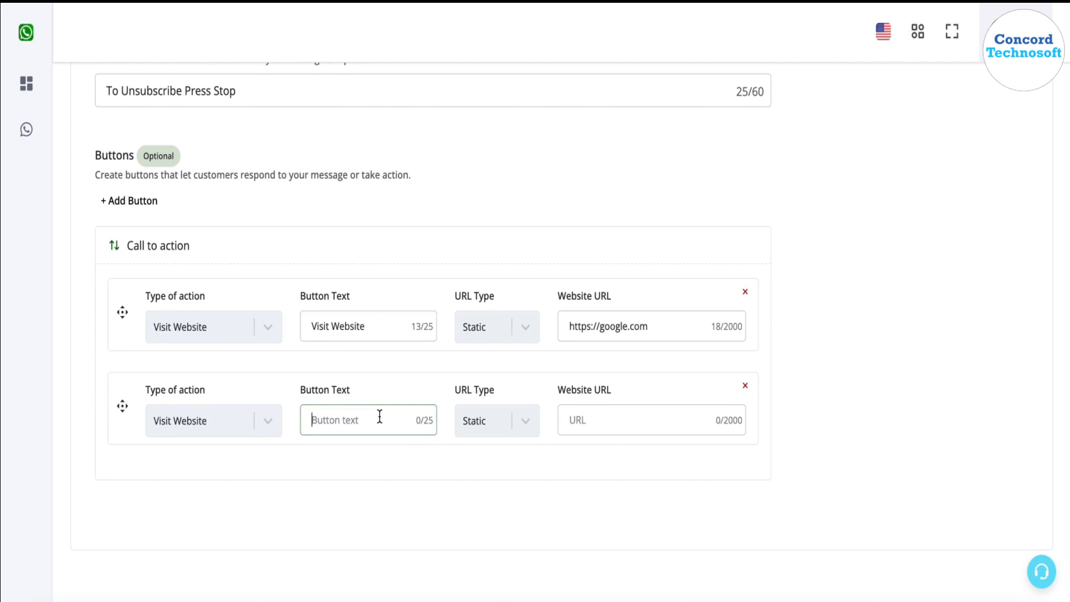
type("Track Order")
left_click(532, 423)
left_click(501, 494)
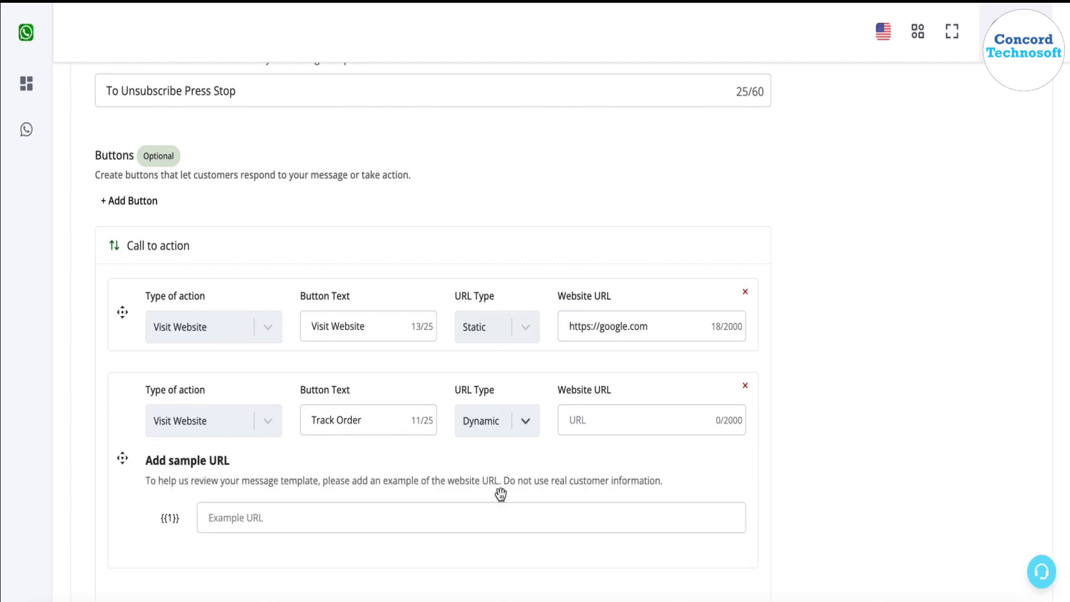
left_click(633, 421)
type("https:")
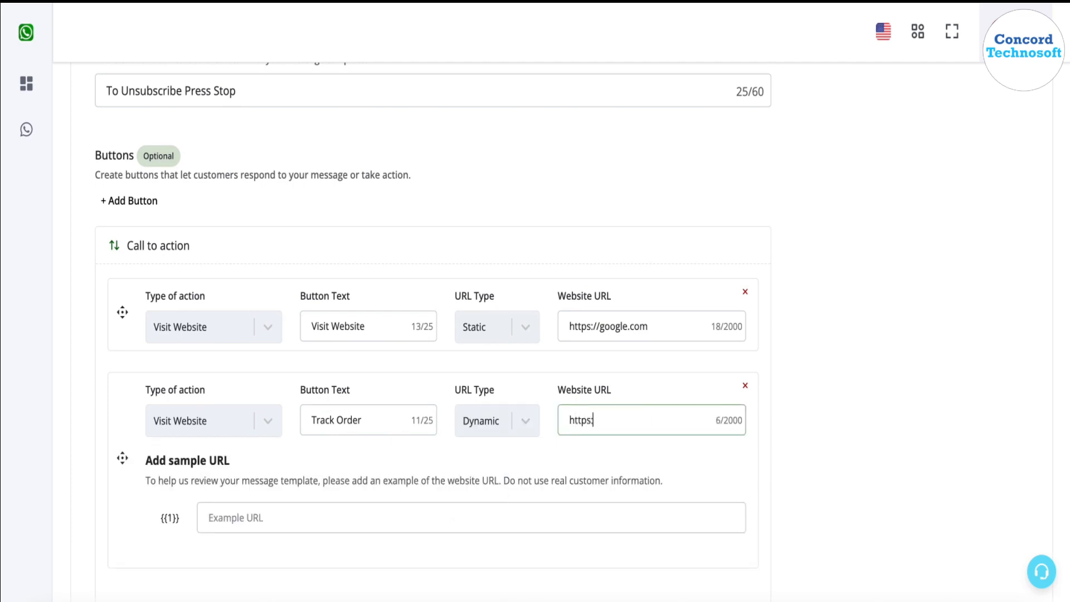
type("//google.com")
scroll(481, 408, "down", 1)
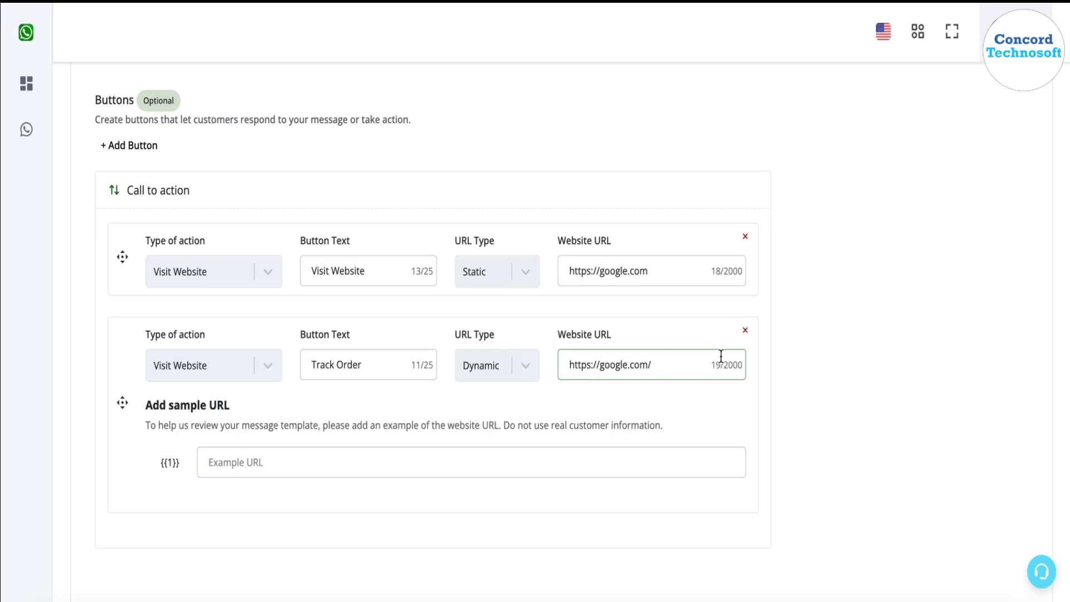
triple_click(667, 365)
key("ctrl+c")
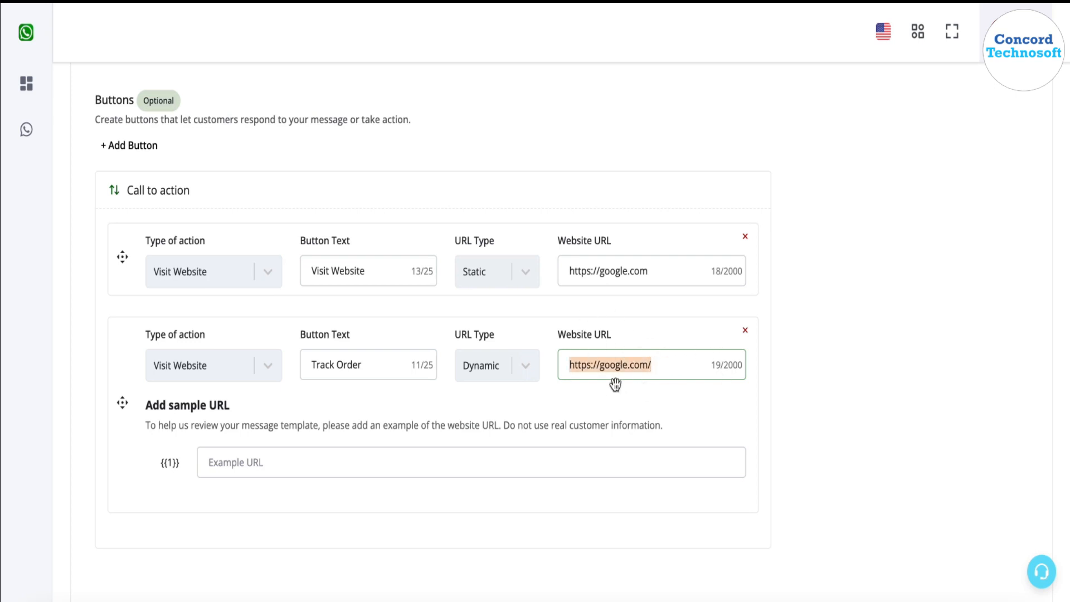
left_click(535, 463)
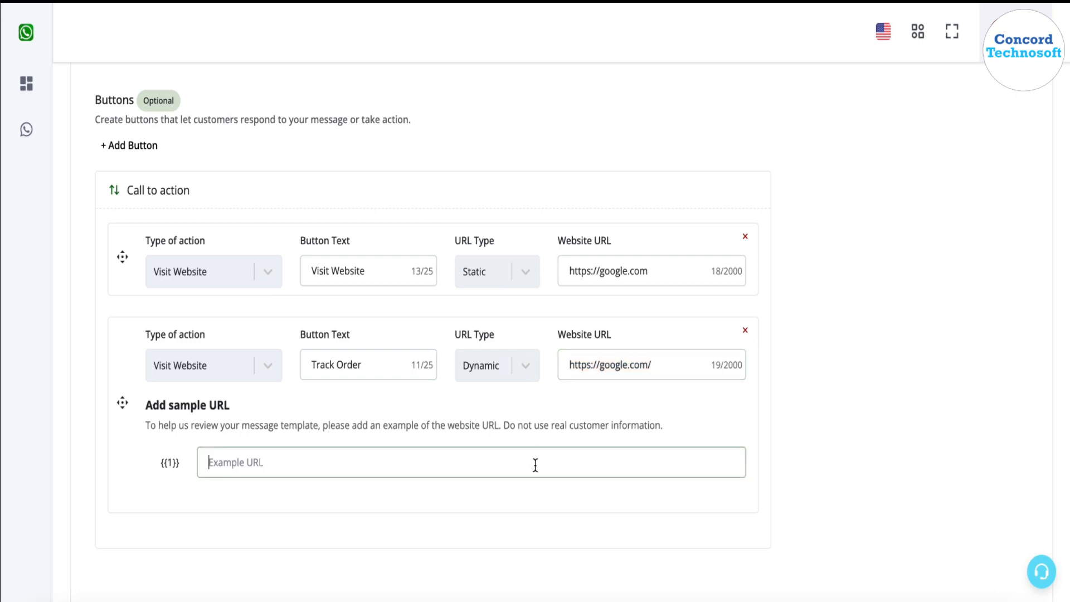
key("ctrl+v")
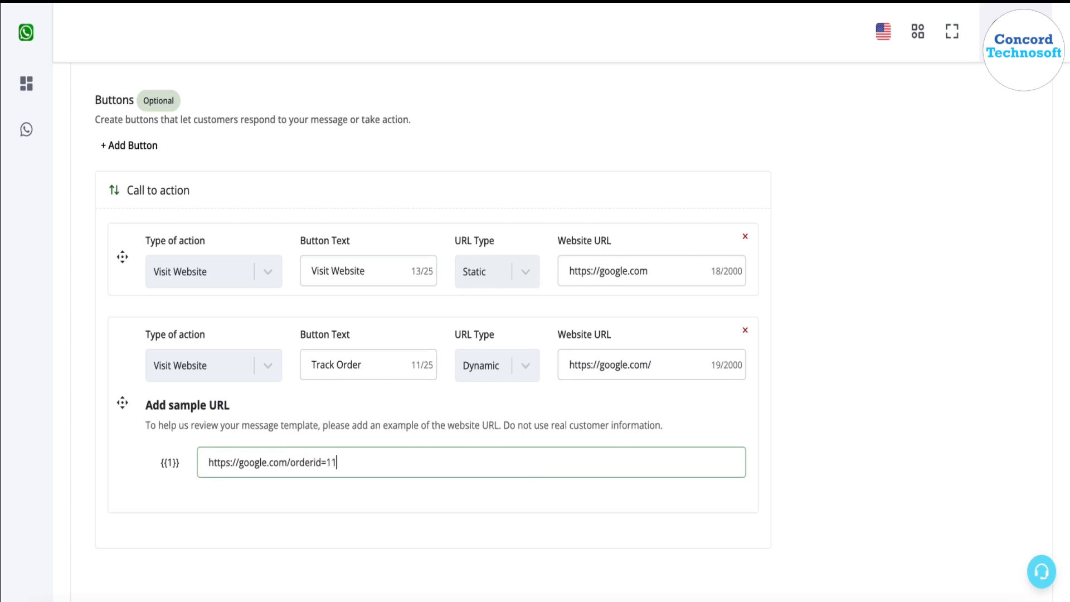
type("orderid=112234")
key("BackSpace")
type("3")
left_click(797, 438)
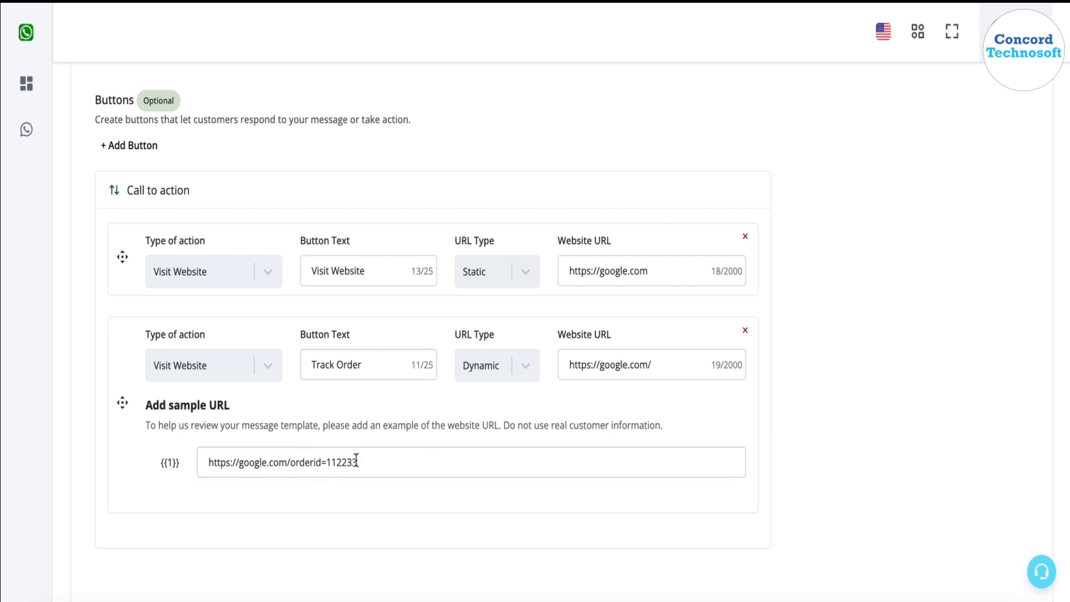
left_click_drag(357, 462, 290, 462)
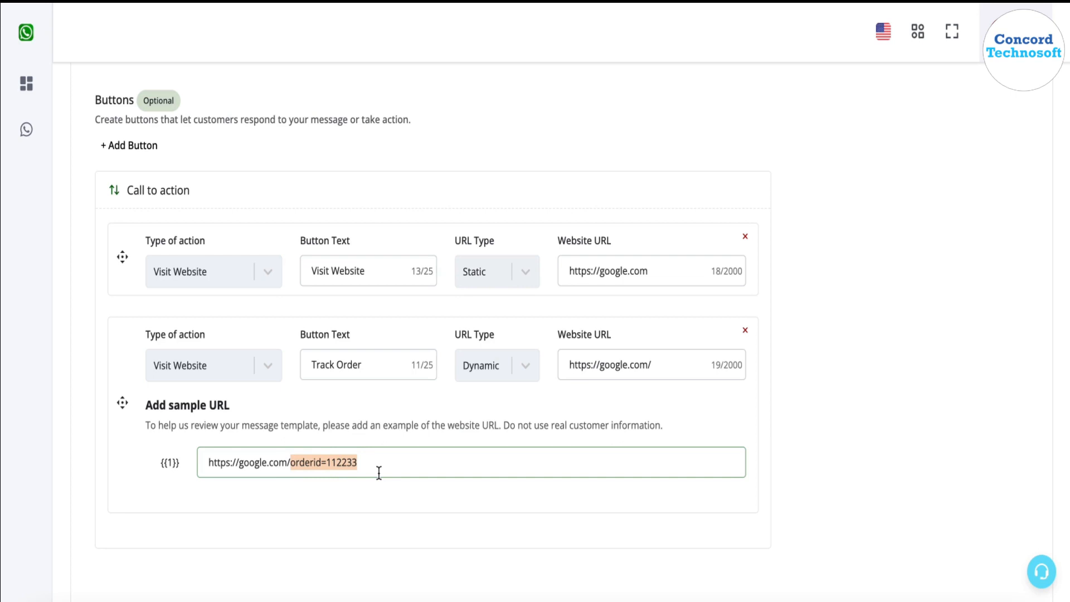
scroll(379, 474, "up", 2)
- Add a 'Call Now' phone button with country code +91 and the phone number
left_click(139, 238)
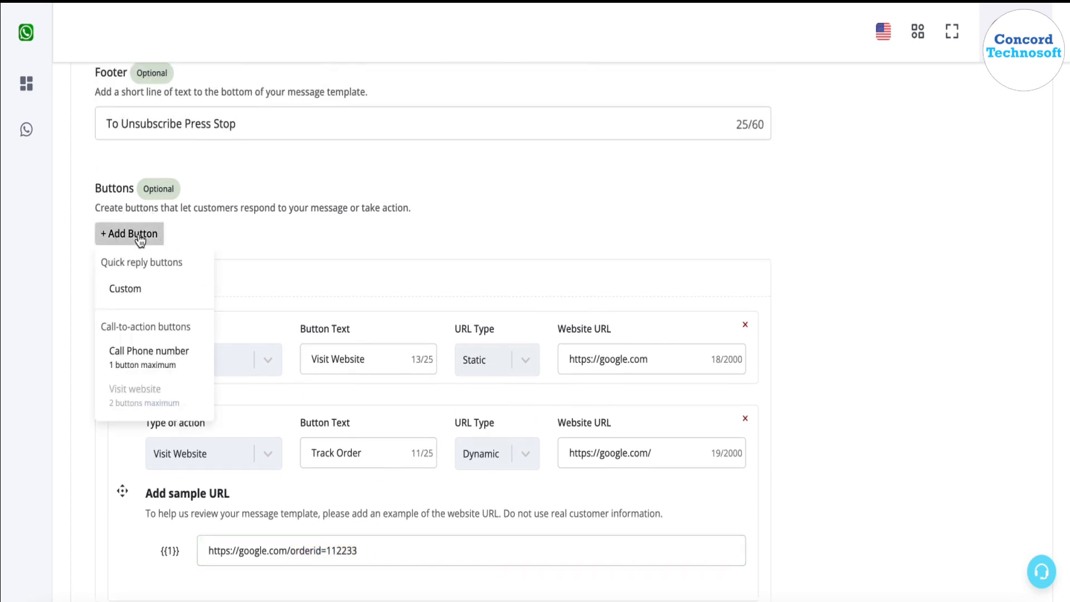
left_click(149, 361)
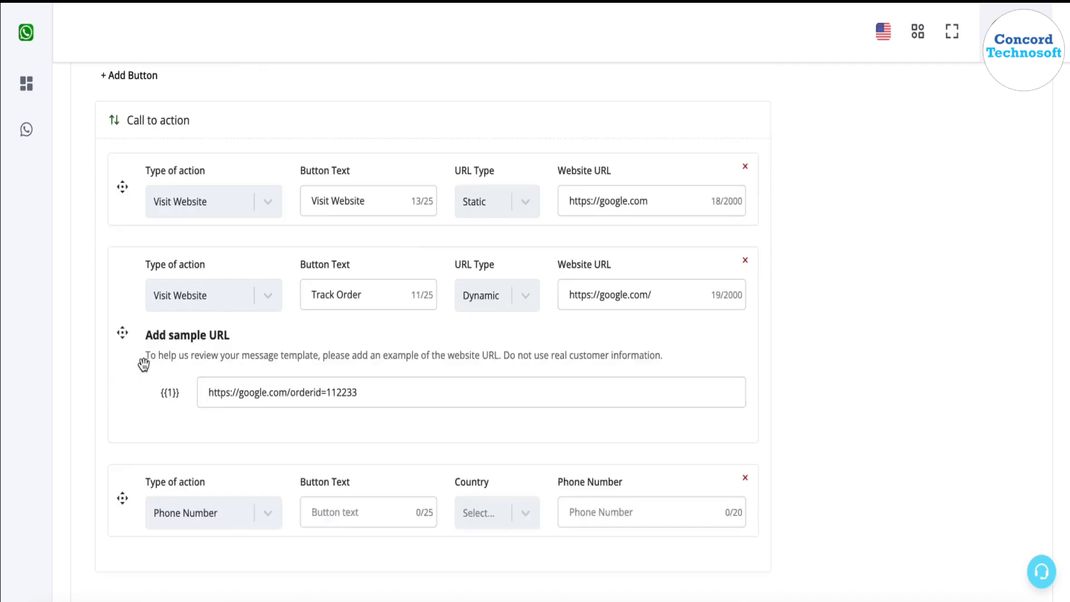
scroll(144, 364, "down", 2)
left_click(389, 436)
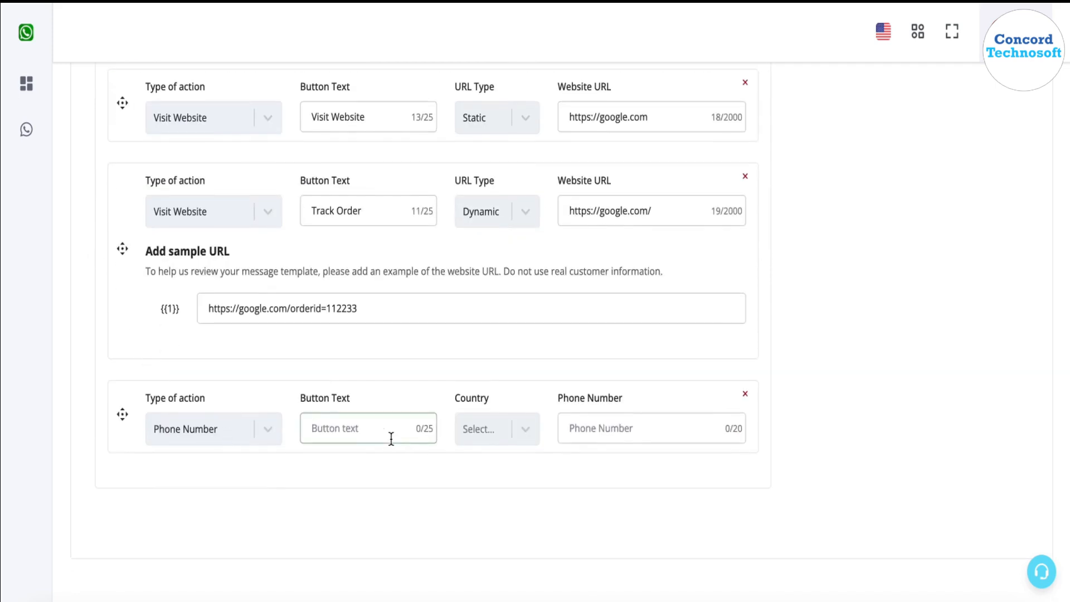
type("Call Now")
left_click(521, 429)
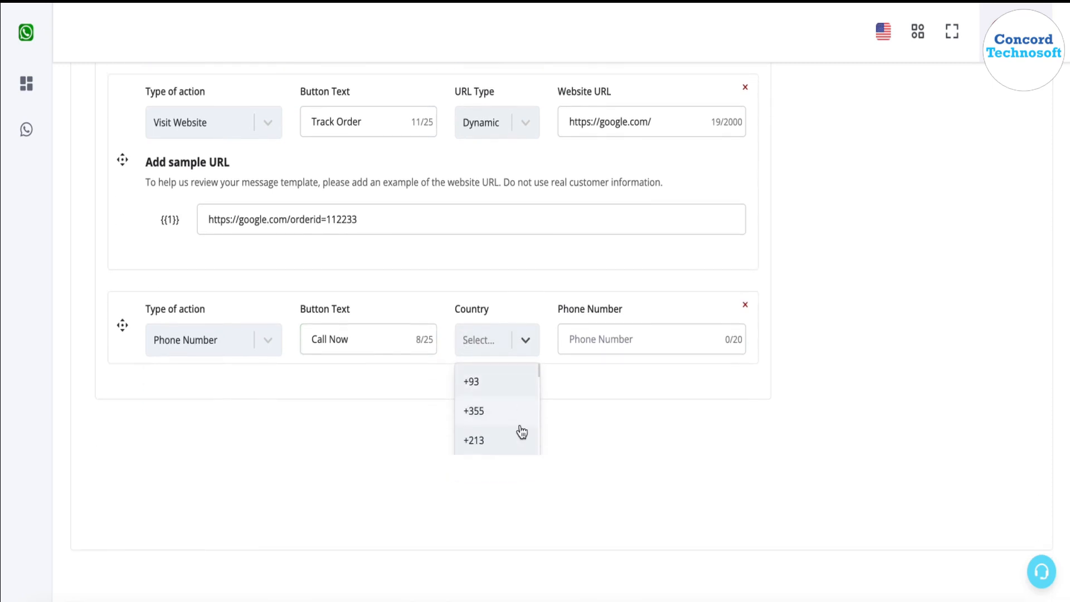
type("+91")
left_click(506, 459)
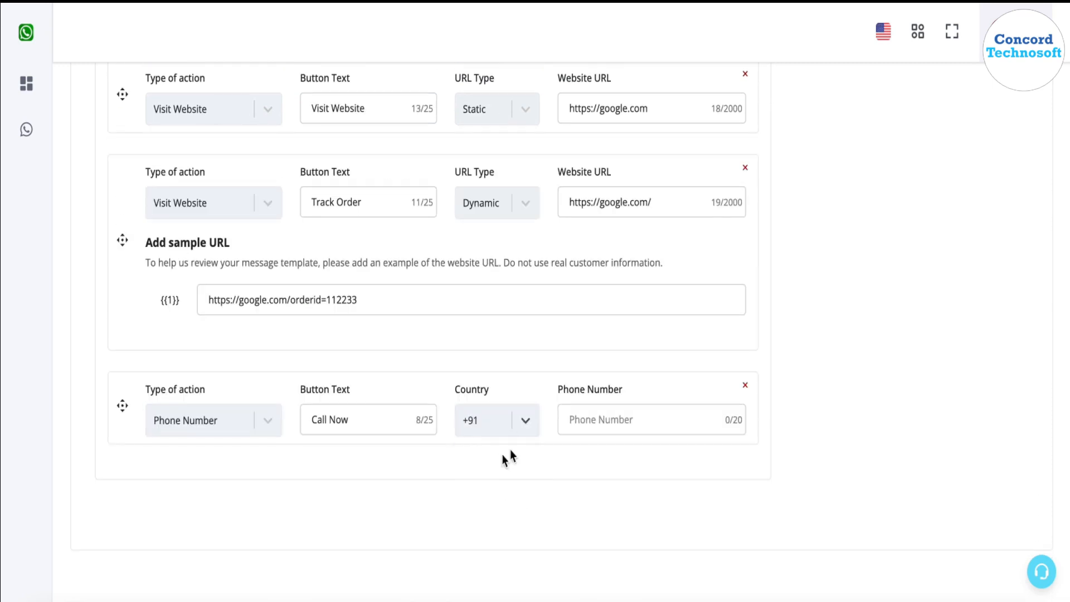
left_click(602, 428)
type("99999")
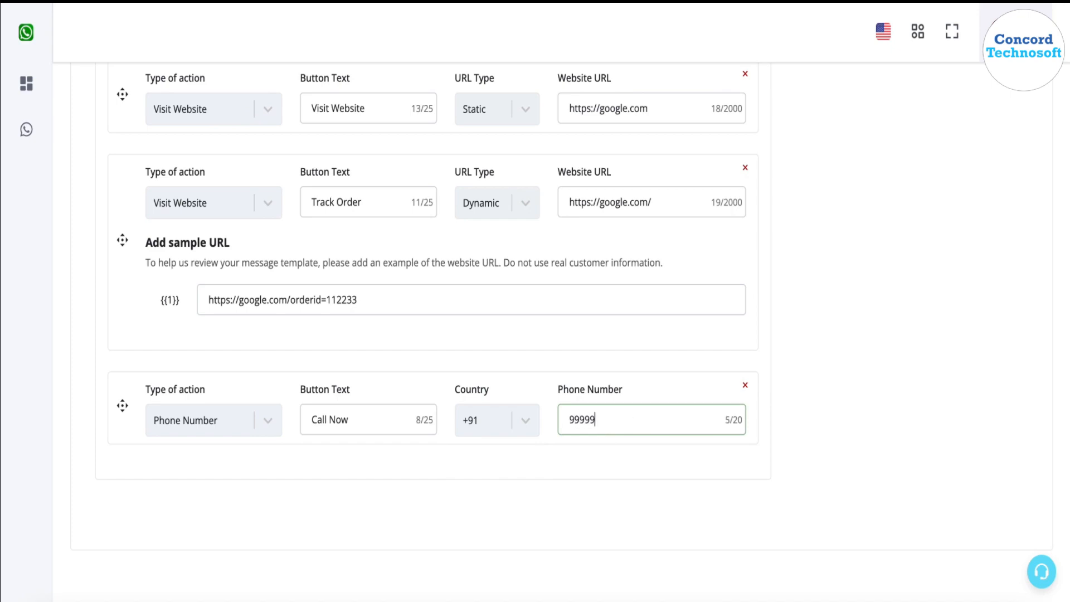
type("88888")
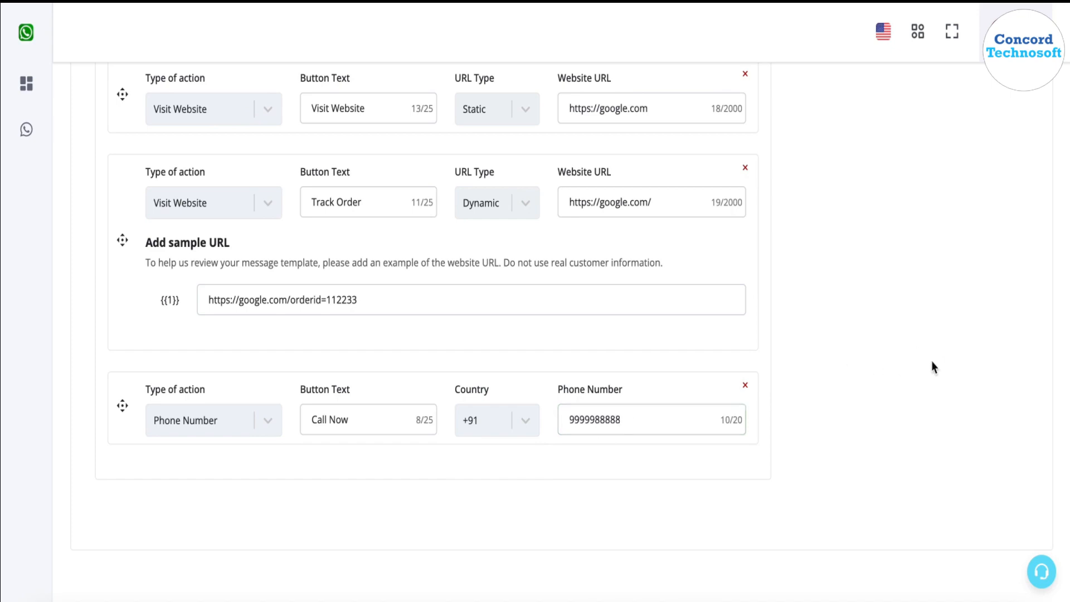
scroll(932, 361, "up", 12)
- Check all of the preview's buttons in the See all options popup, then close it
scroll(934, 365, "up", 4)
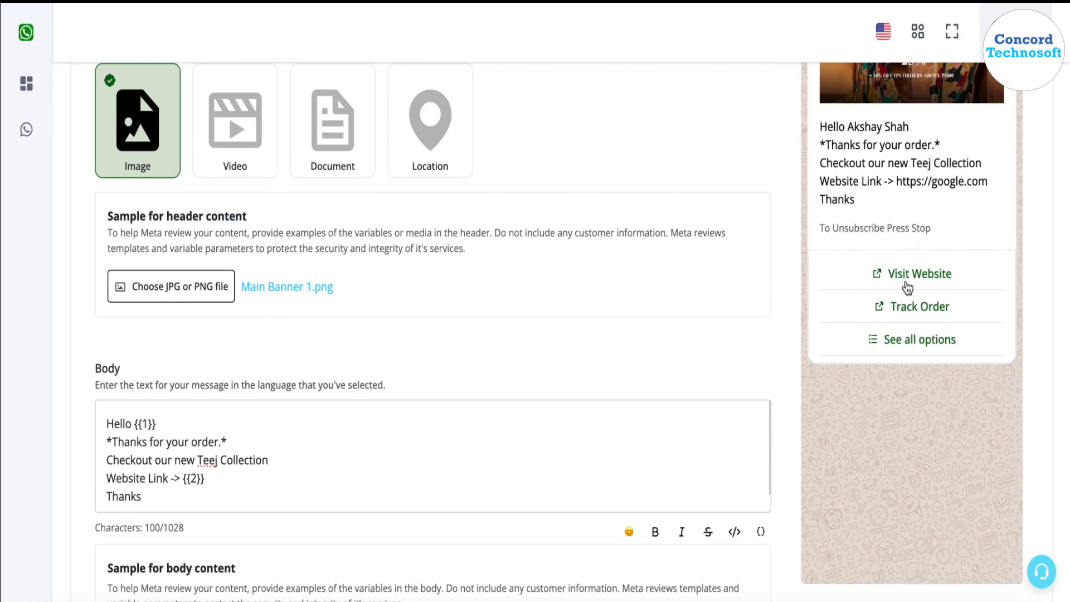
scroll(807, 373, "down", 10)
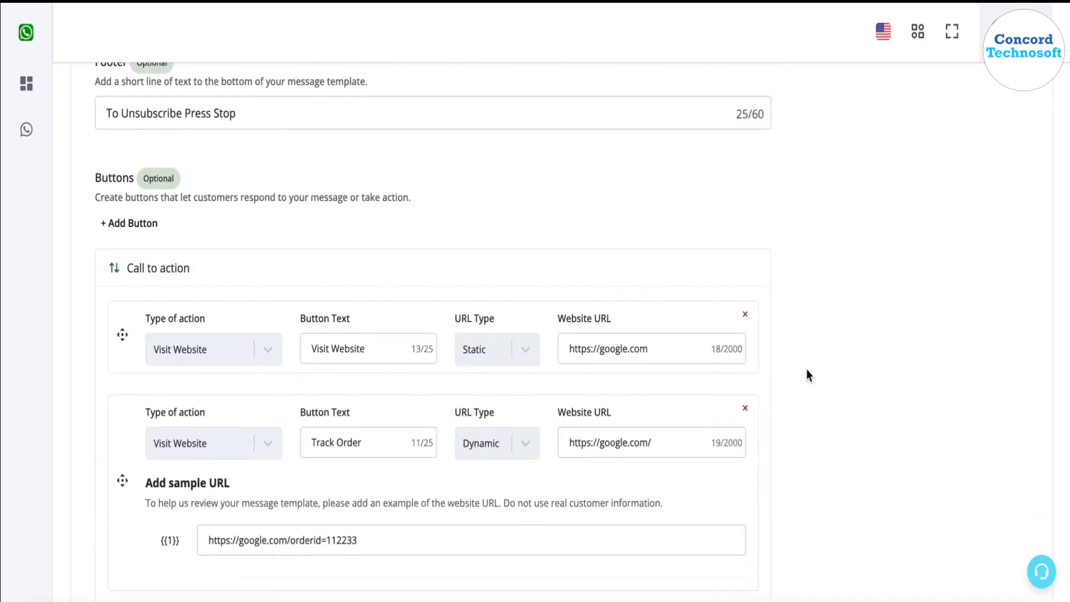
scroll(883, 337, "up", 4)
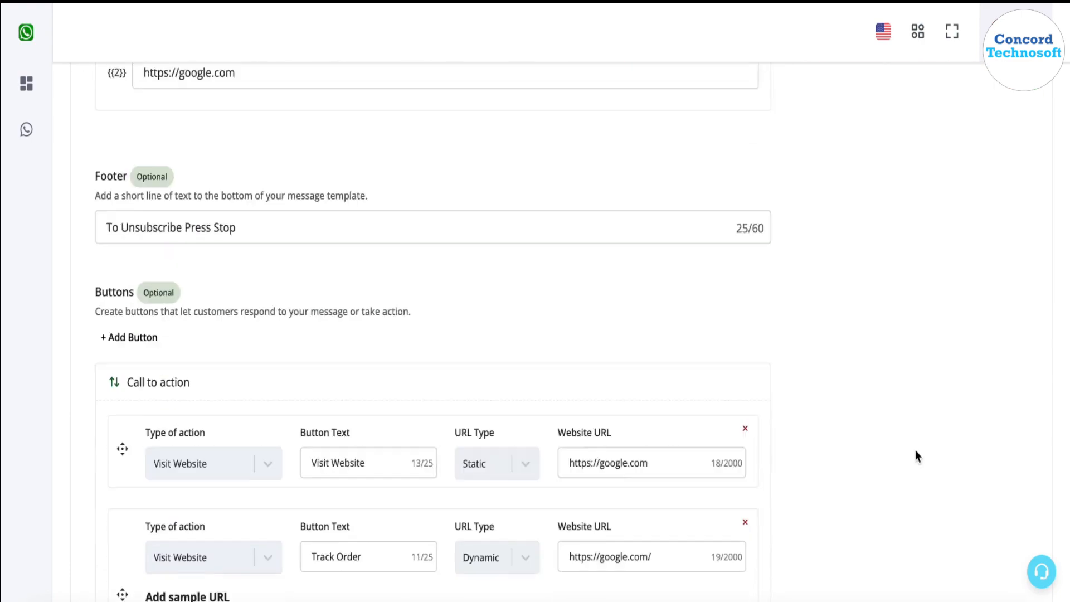
scroll(916, 450, "down", 3)
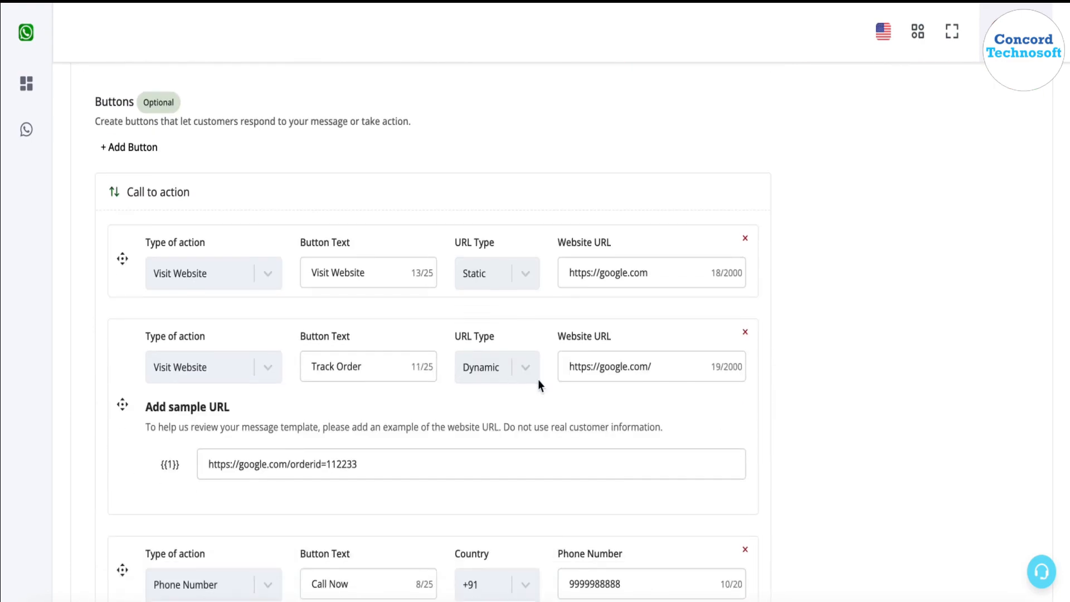
scroll(786, 413, "up", 10)
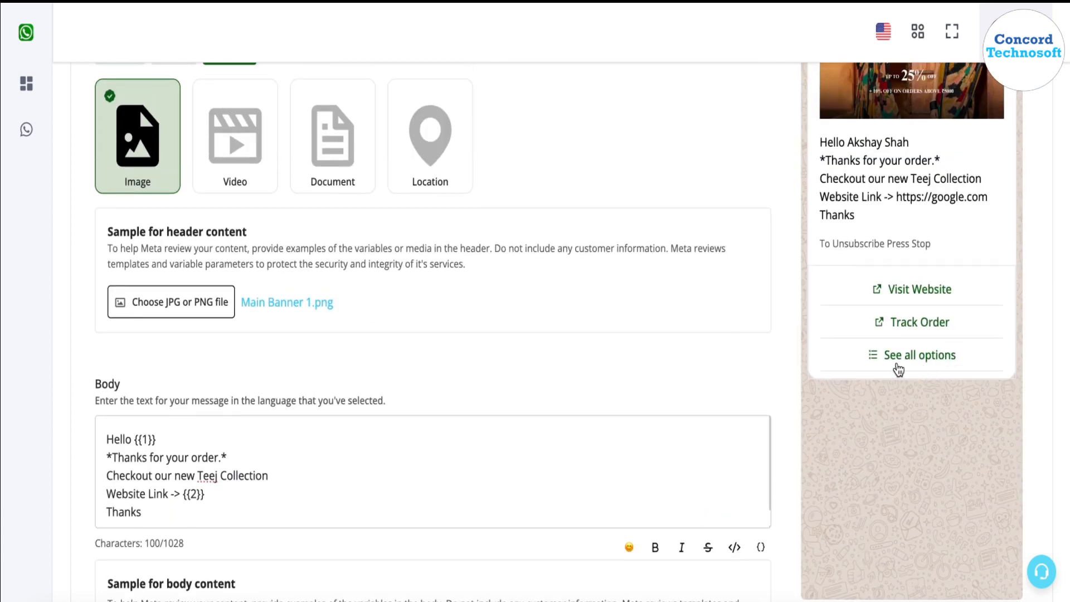
left_click(907, 361)
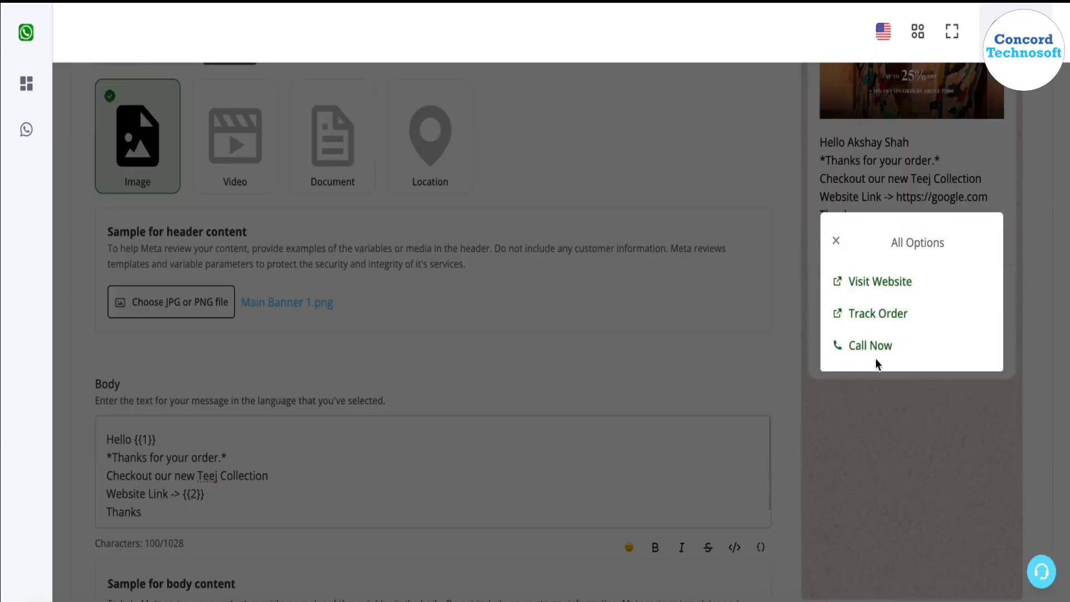
left_click(838, 241)
- Drag the Call Now button above Track Order
scroll(862, 416, "down", 10)
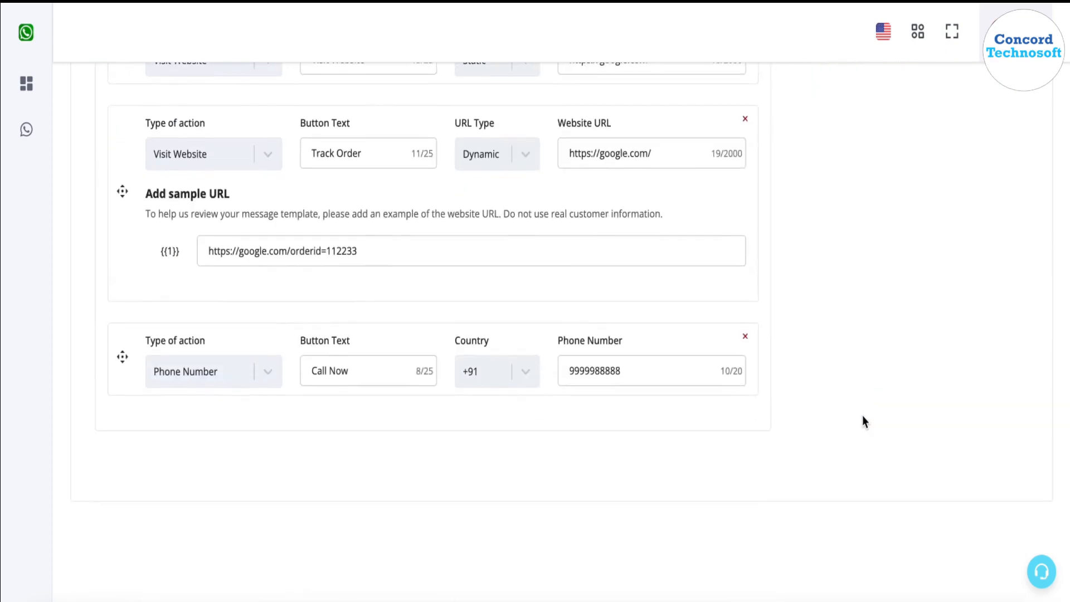
scroll(862, 416, "up", 2)
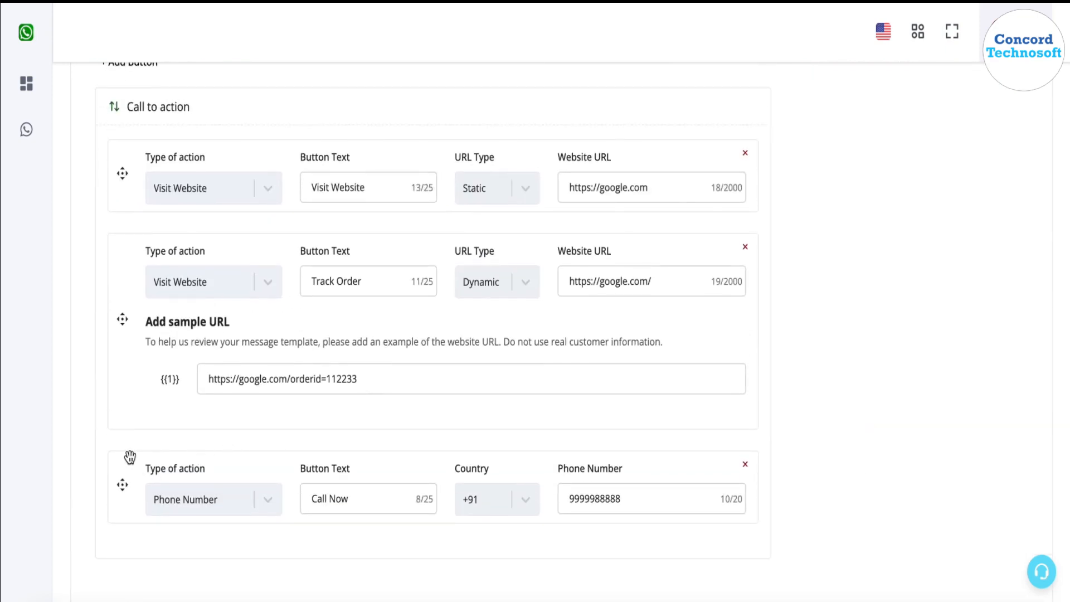
left_click_drag(130, 457, 129, 249)
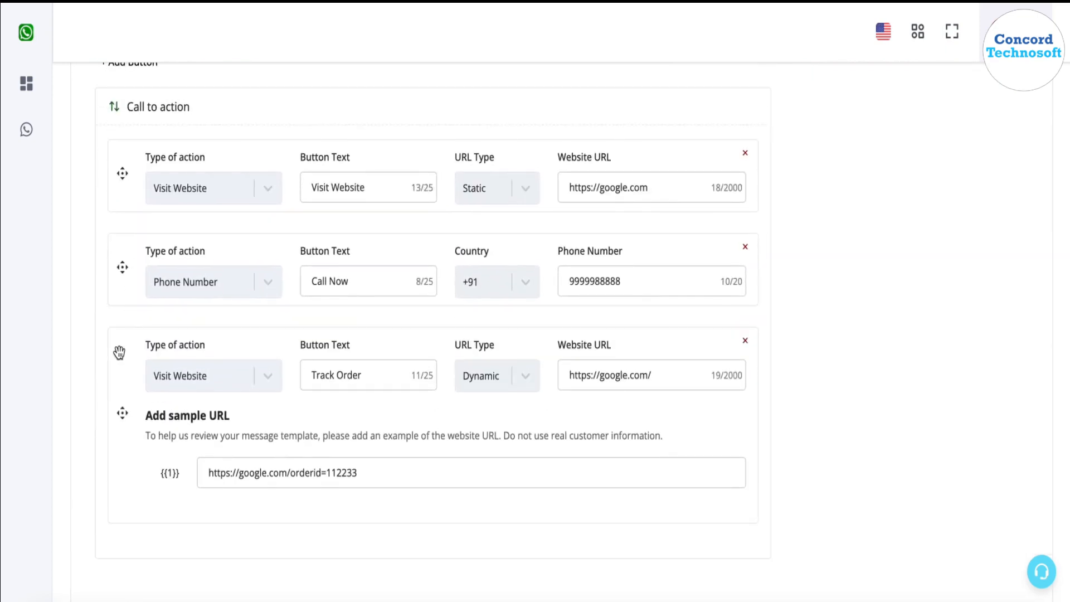
- Move Track Order to the top of the call-to-action buttons
left_click_drag(119, 352, 119, 162)
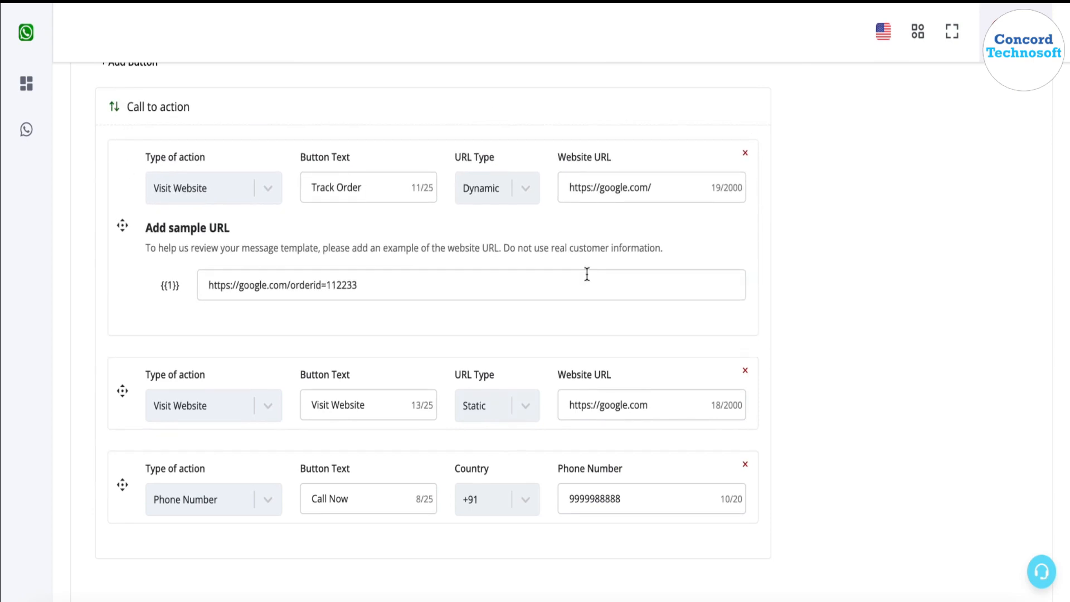
scroll(587, 273, "up", 10)
scroll(882, 401, "down", 7)
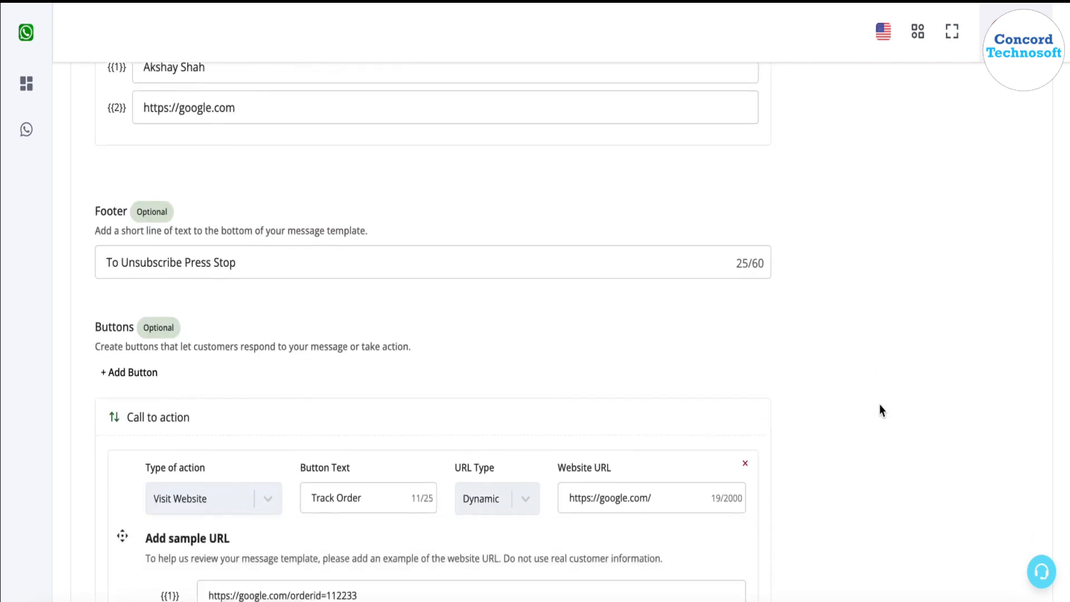
scroll(879, 411, "down", 1)
scroll(653, 374, "up", 9)
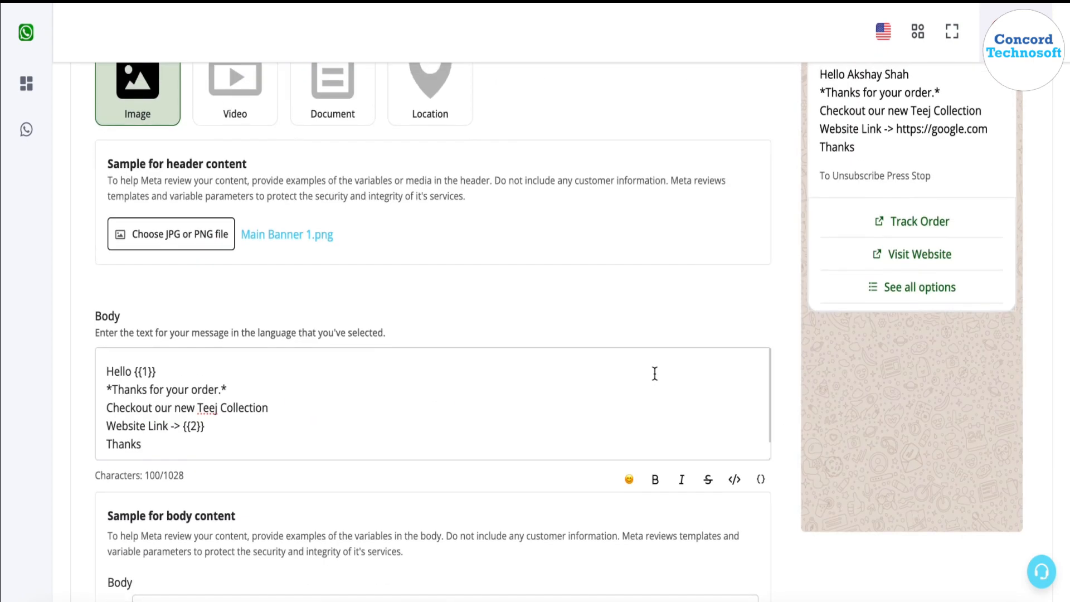
scroll(863, 279, "down", 8)
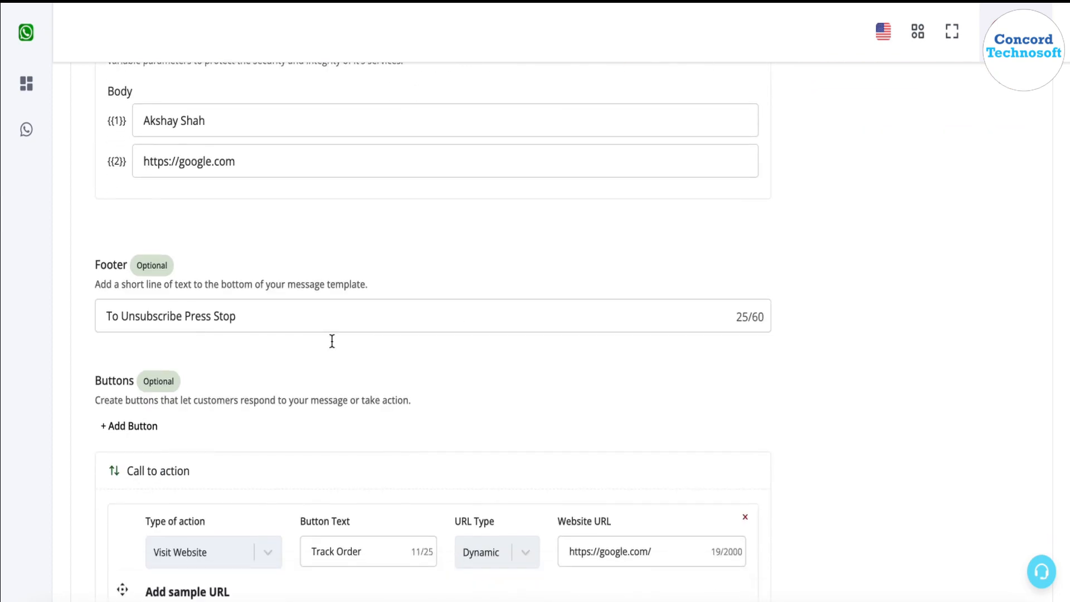
scroll(331, 341, "down", 5)
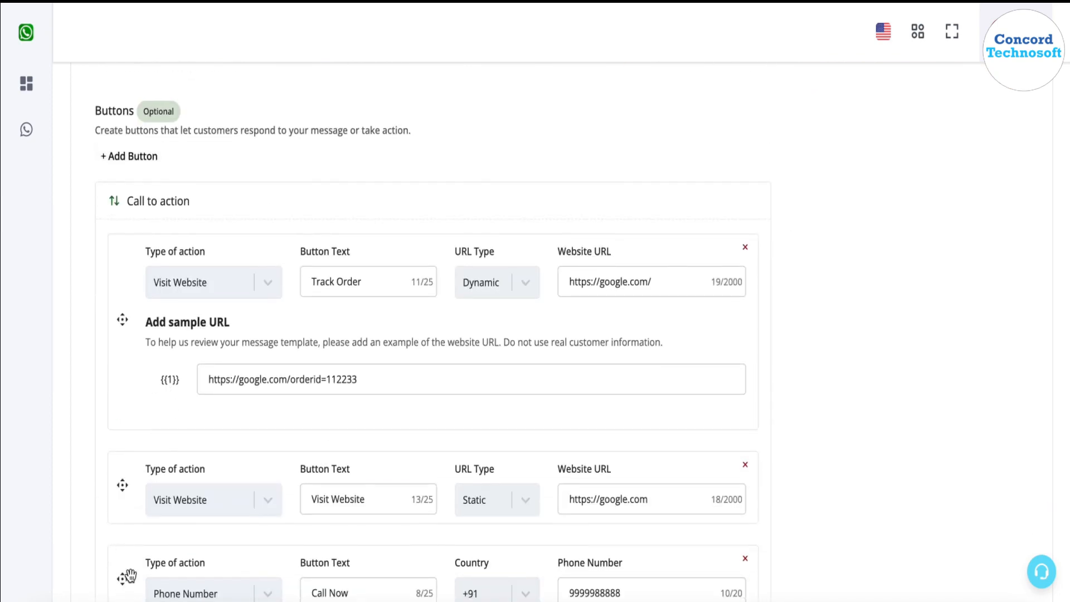
- Drag Call Now above Track Order so it heads the button list
left_click_drag(130, 576, 223, 262)
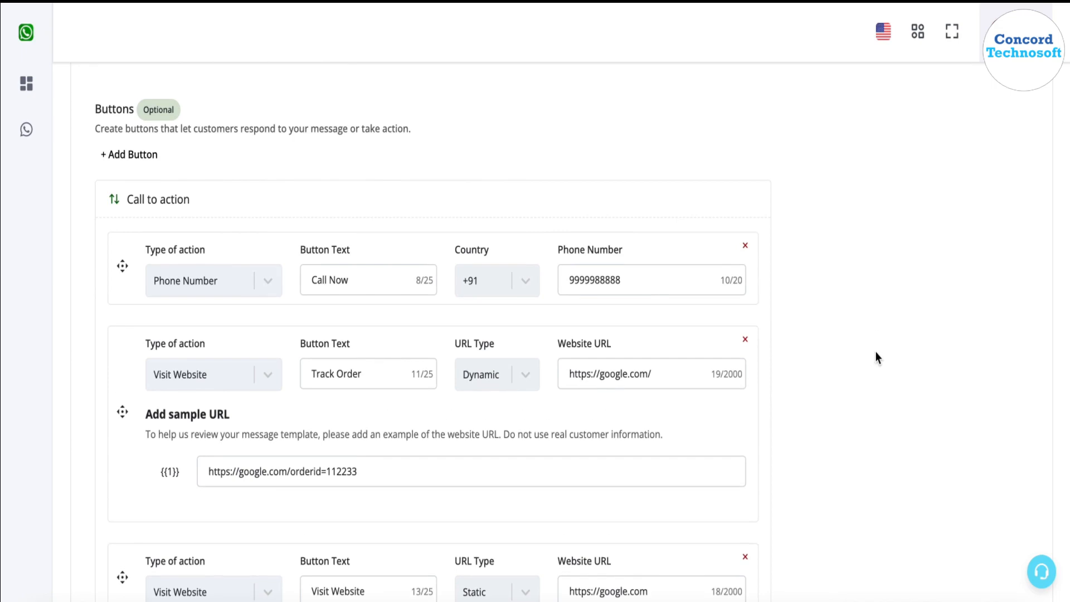
scroll(875, 358, "up", 10)
scroll(885, 346, "down", 12)
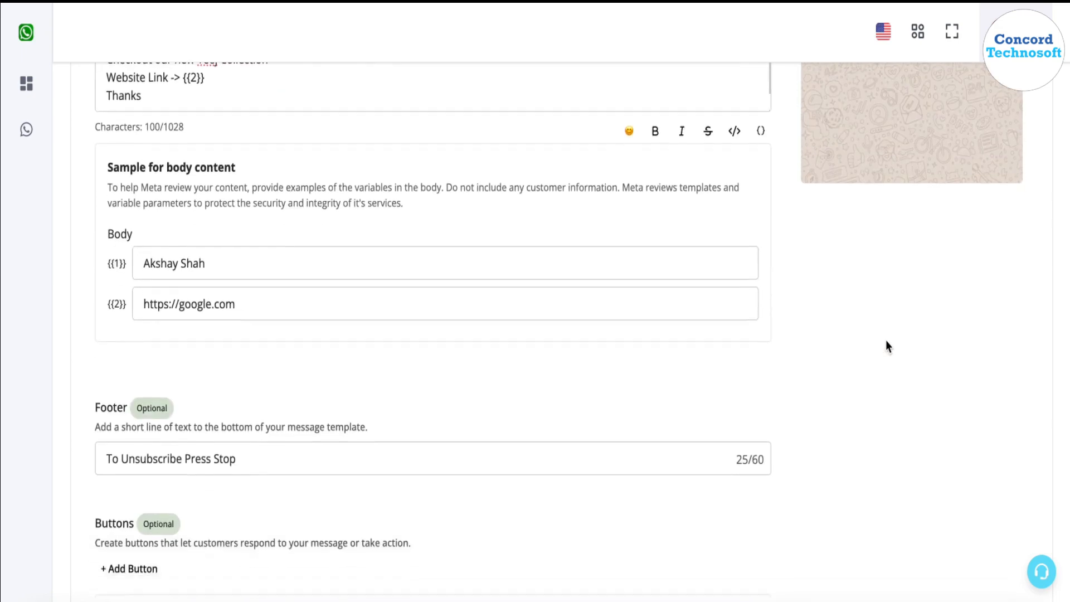
scroll(232, 287, "up", 2)
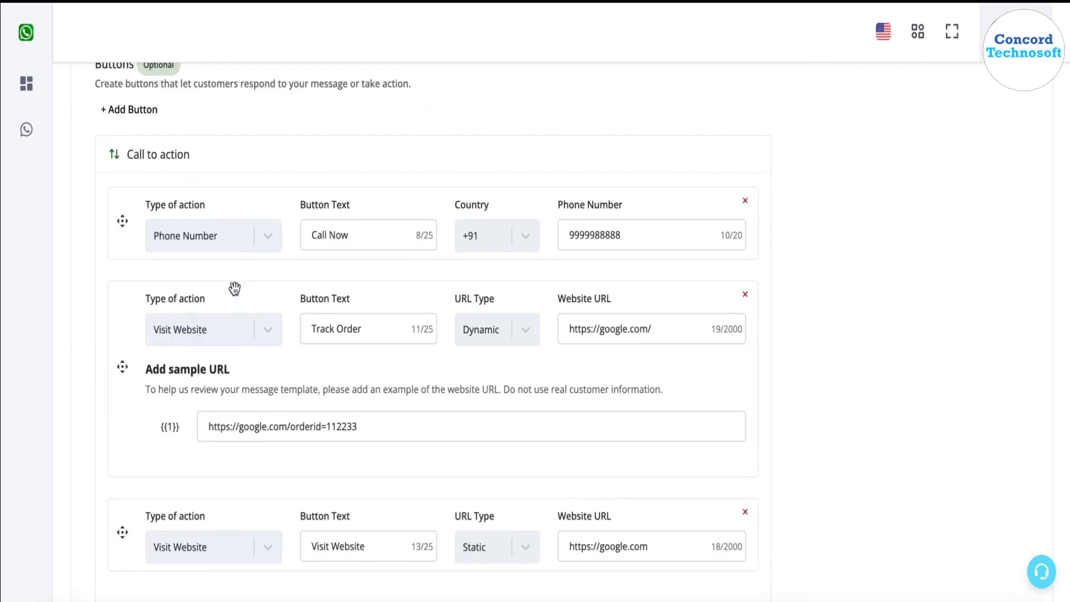
left_click(132, 135)
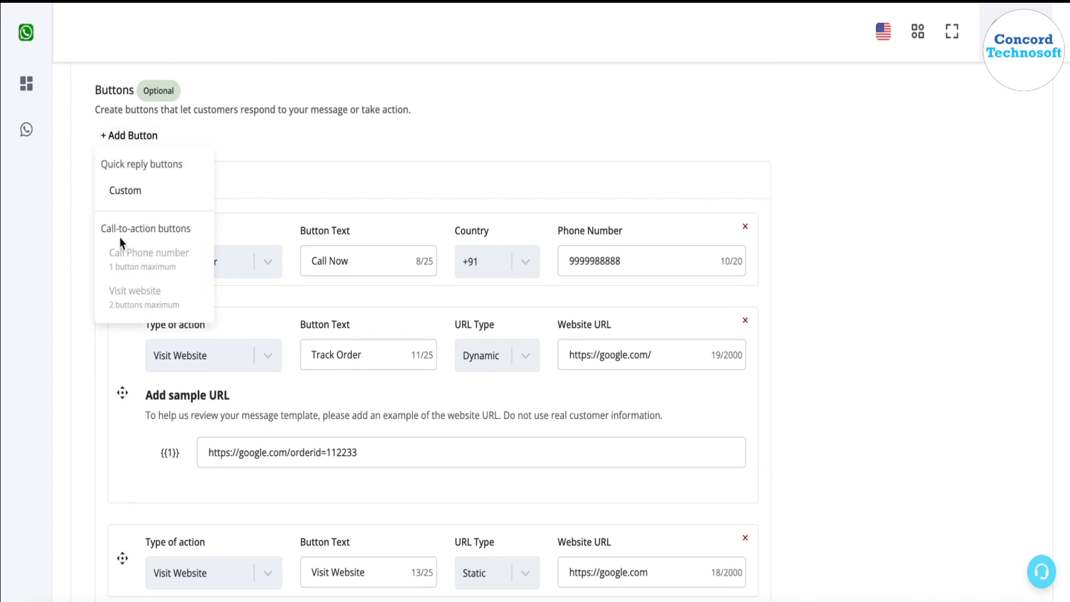
- Add a custom quick-reply button labelled 'Stop'
left_click(304, 192)
scroll(306, 193, "down", 3)
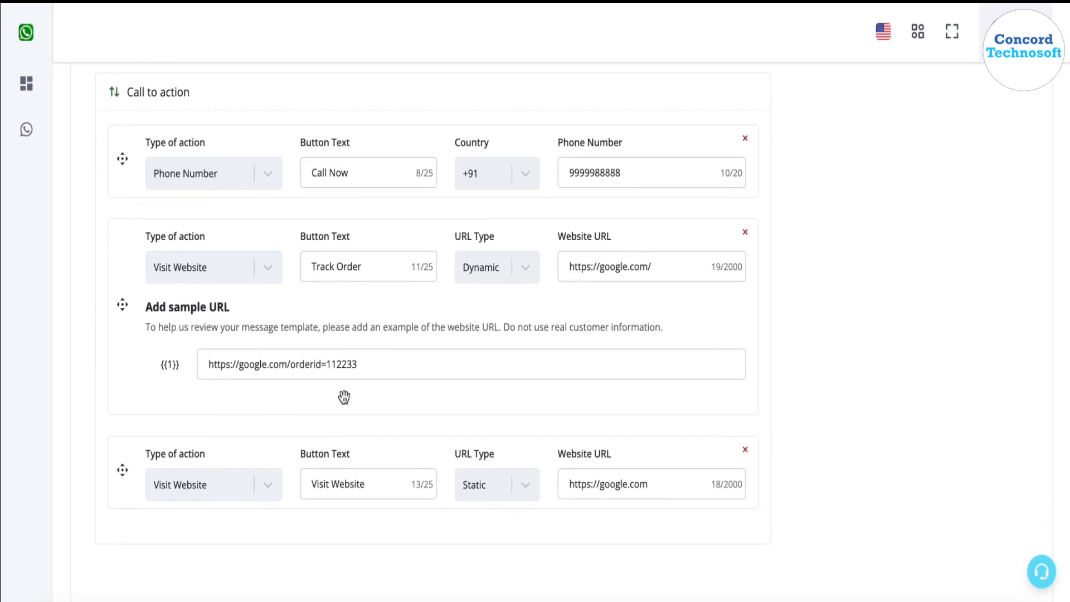
scroll(175, 262, "up", 7)
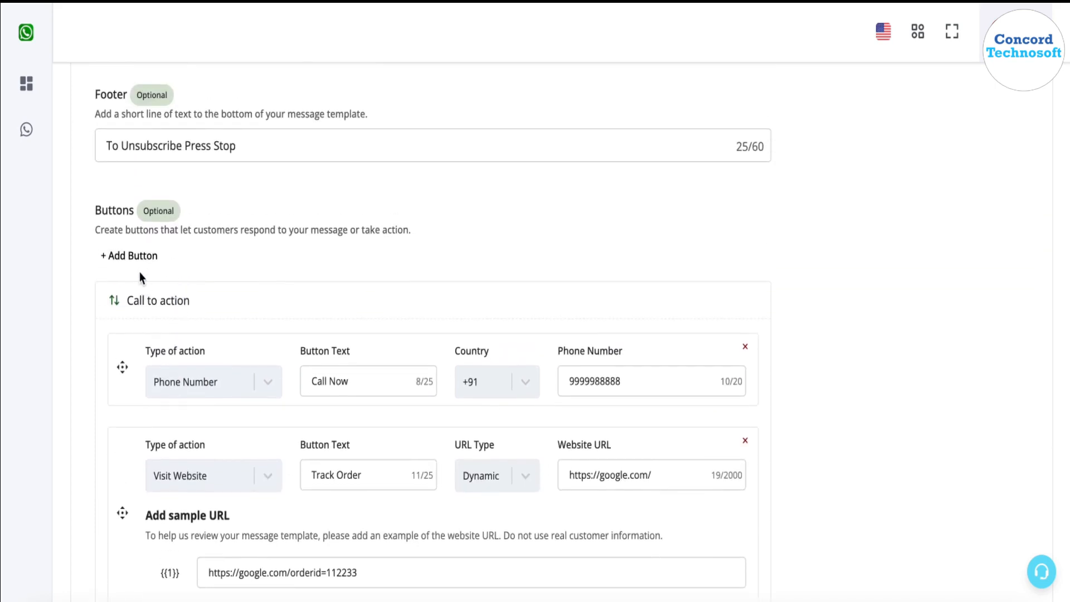
left_click(130, 255)
left_click(149, 311)
scroll(153, 314, "down", 6)
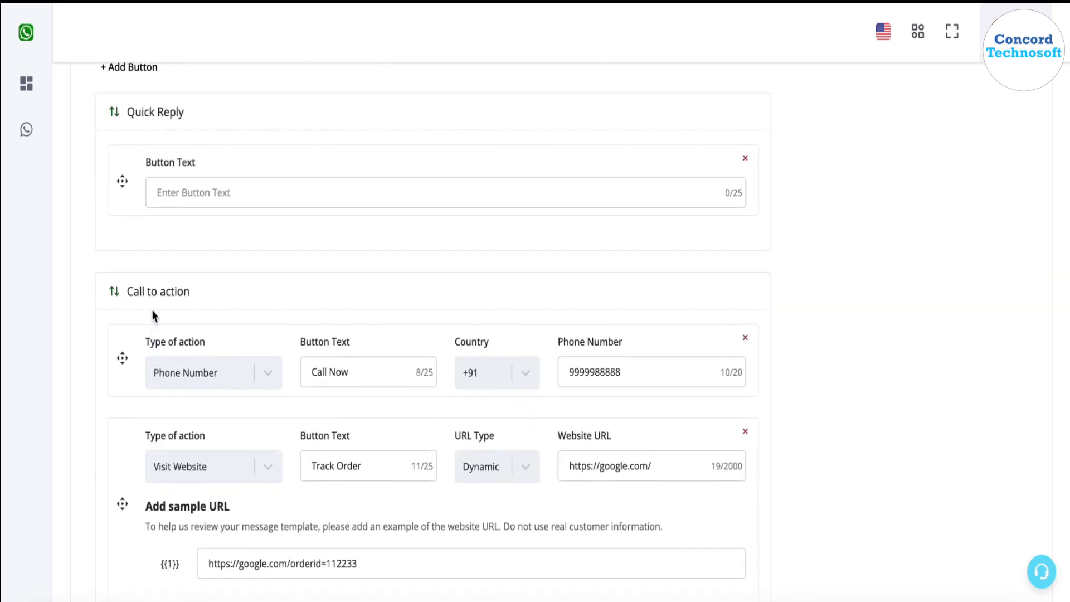
scroll(154, 316, "up", 1)
left_click(226, 211)
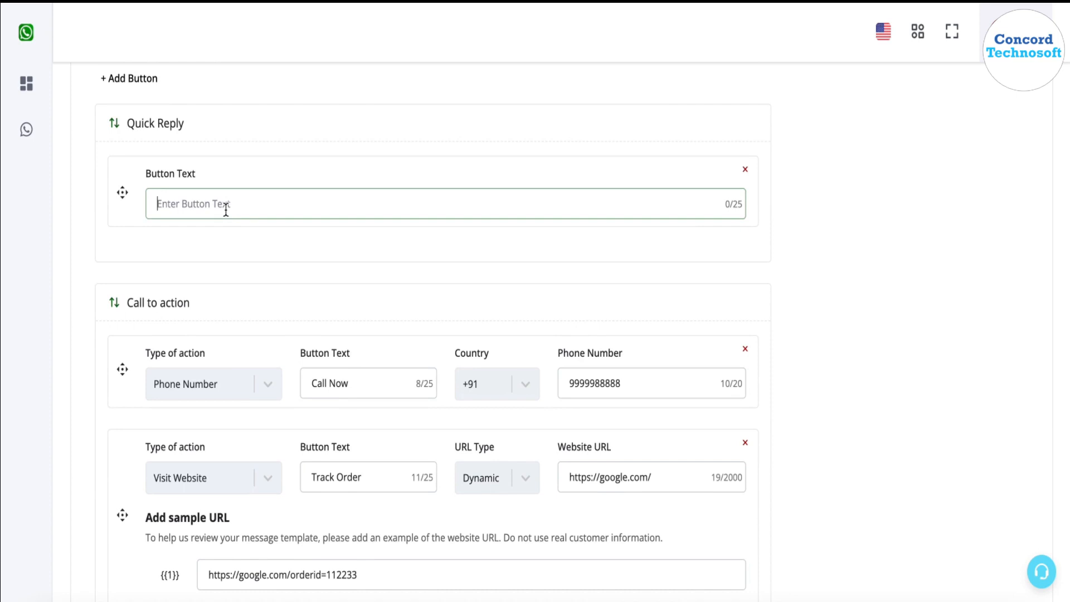
type("Stop")
- Add a second custom quick reply labelled 'Order Now'
scroll(192, 131, "up", 1)
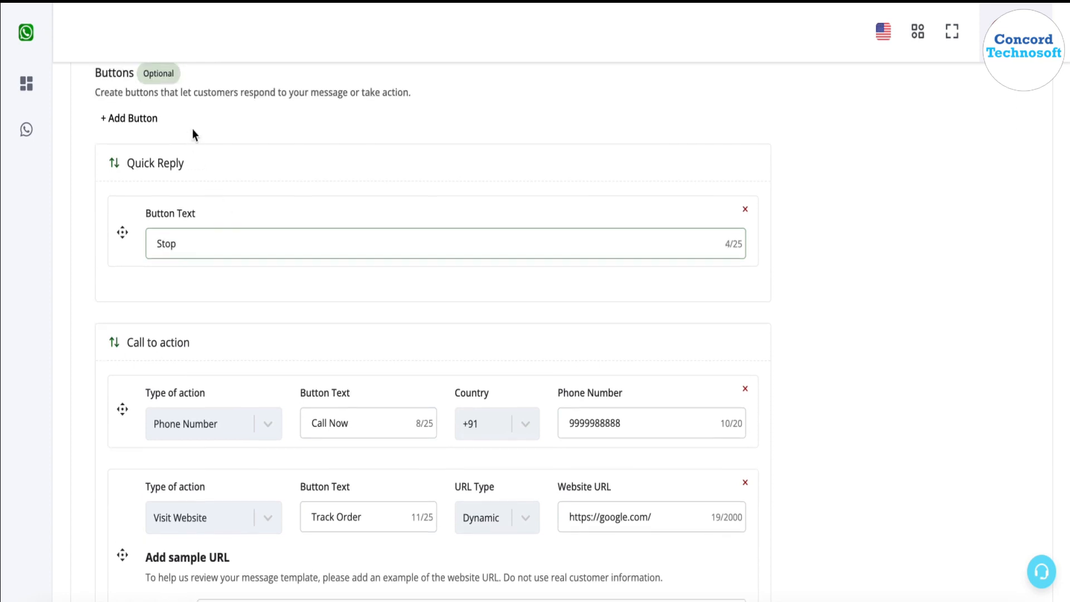
left_click(129, 118)
left_click(146, 176)
left_click(190, 338)
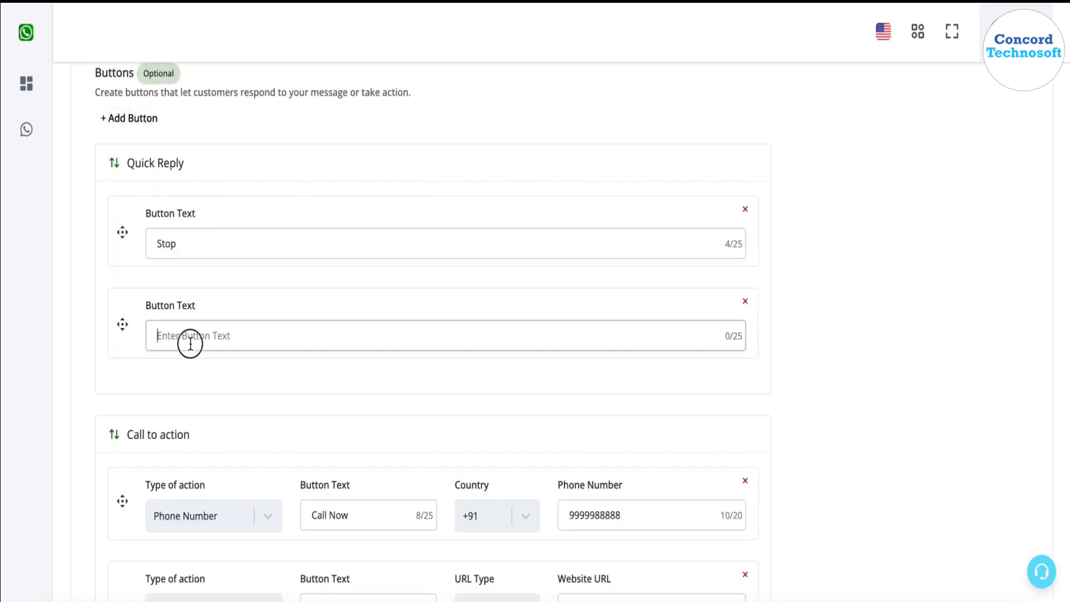
type("Order Now")
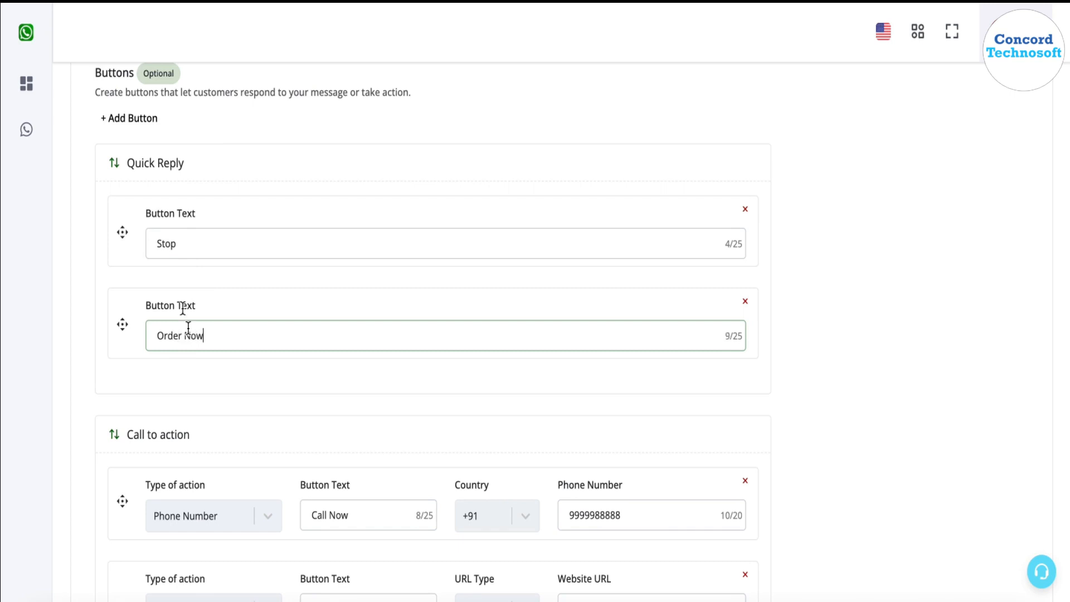
- Add a third custom quick reply labelled 'Call Me'
left_click(143, 116)
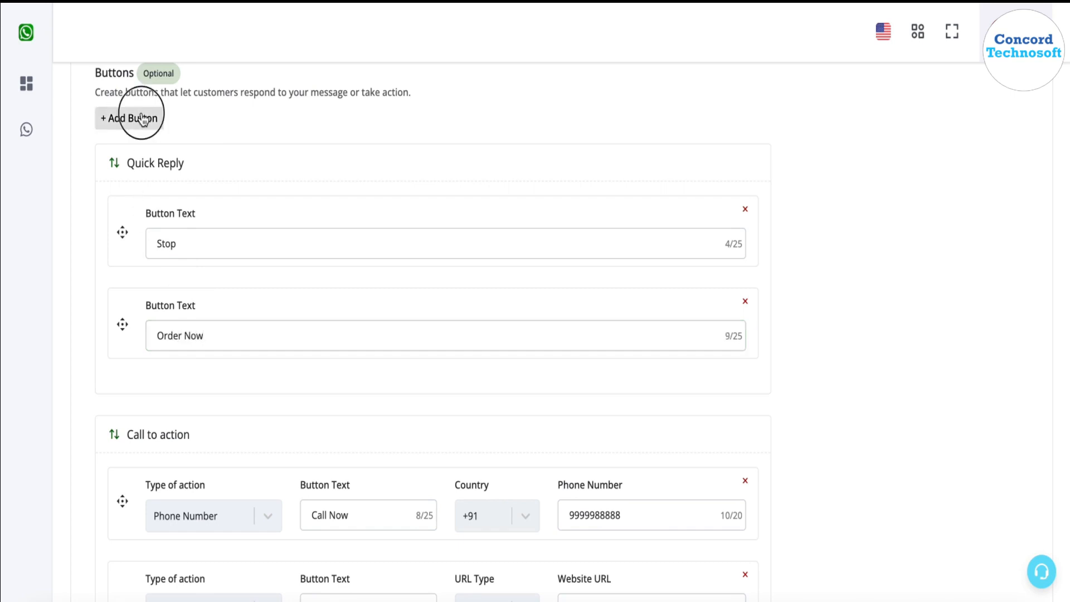
left_click(172, 175)
left_click(207, 428)
type("Call")
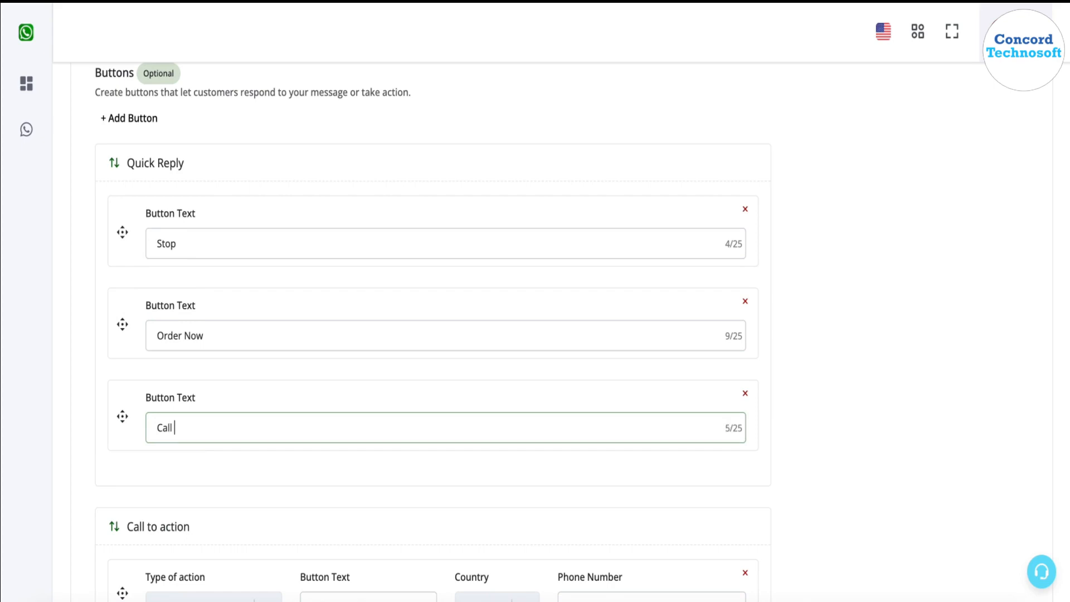
type(" Me")
- Review every message button in the preview's full list, then close it
scroll(807, 427, "up", 15)
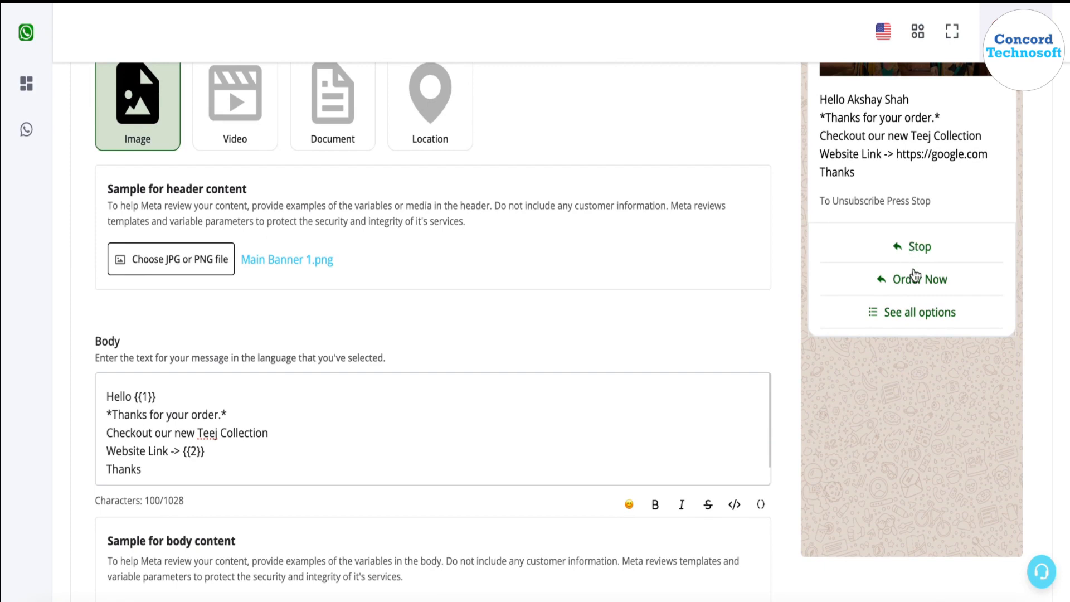
left_click(906, 319)
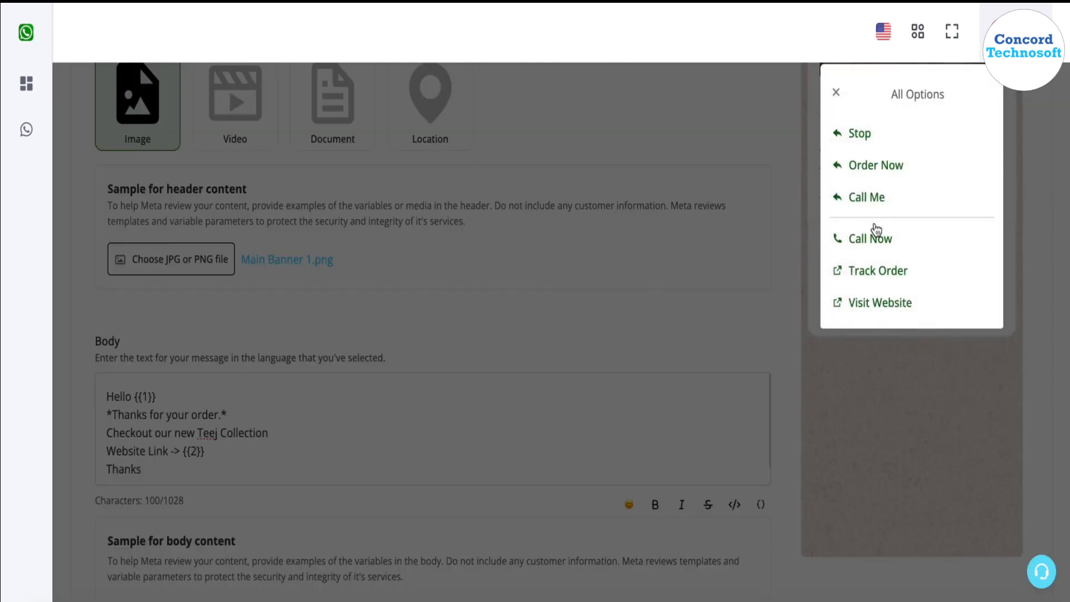
left_click(837, 93)
- Swap the Call to action group above Quick Reply, then put Quick Reply back on top
scroll(877, 351, "down", 13)
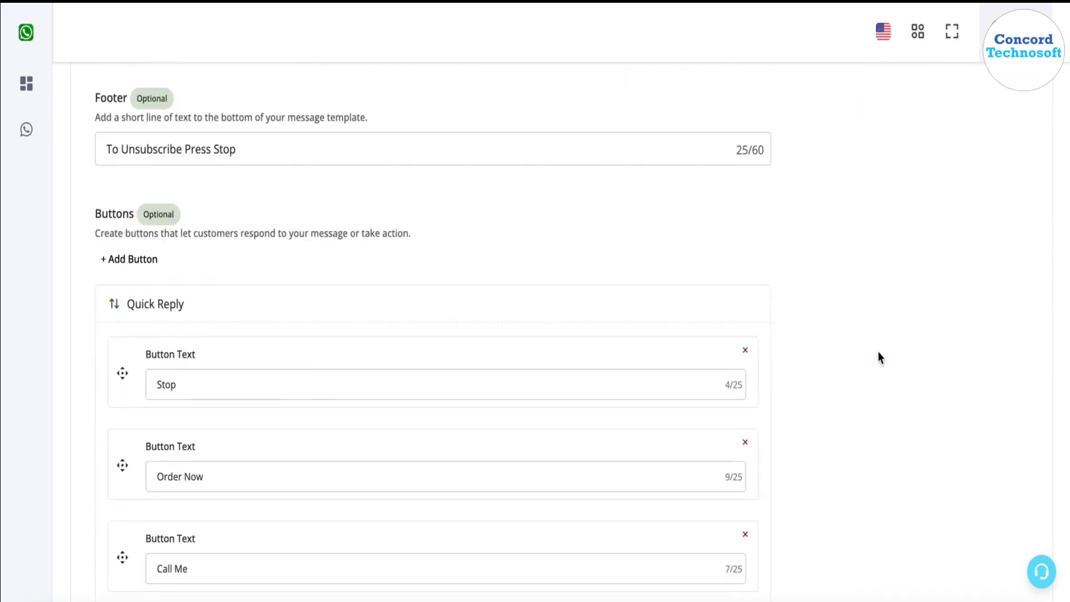
scroll(329, 386, "down", 3)
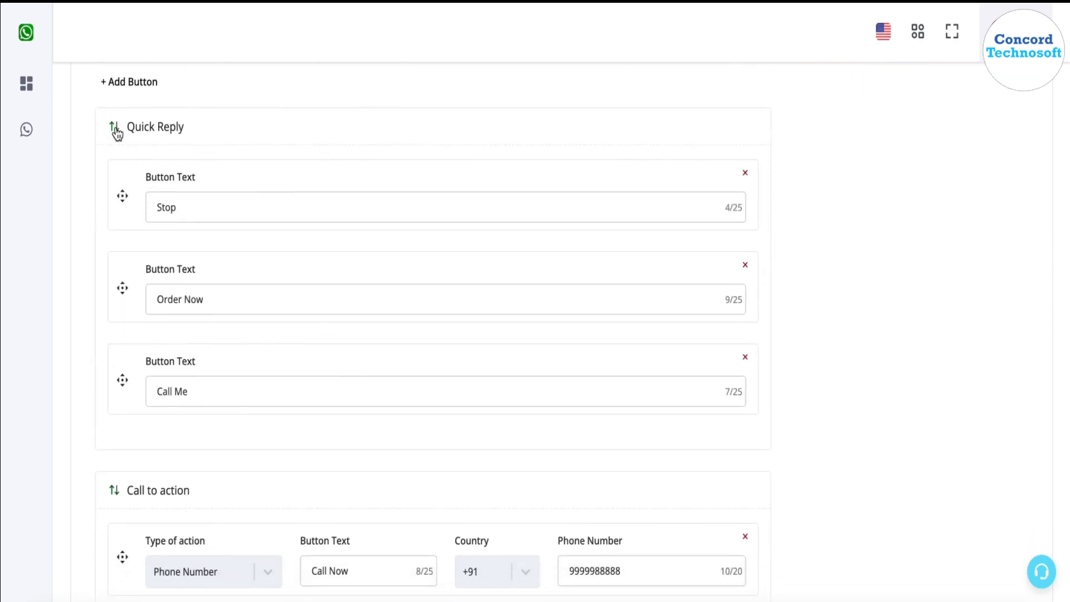
left_click(114, 493)
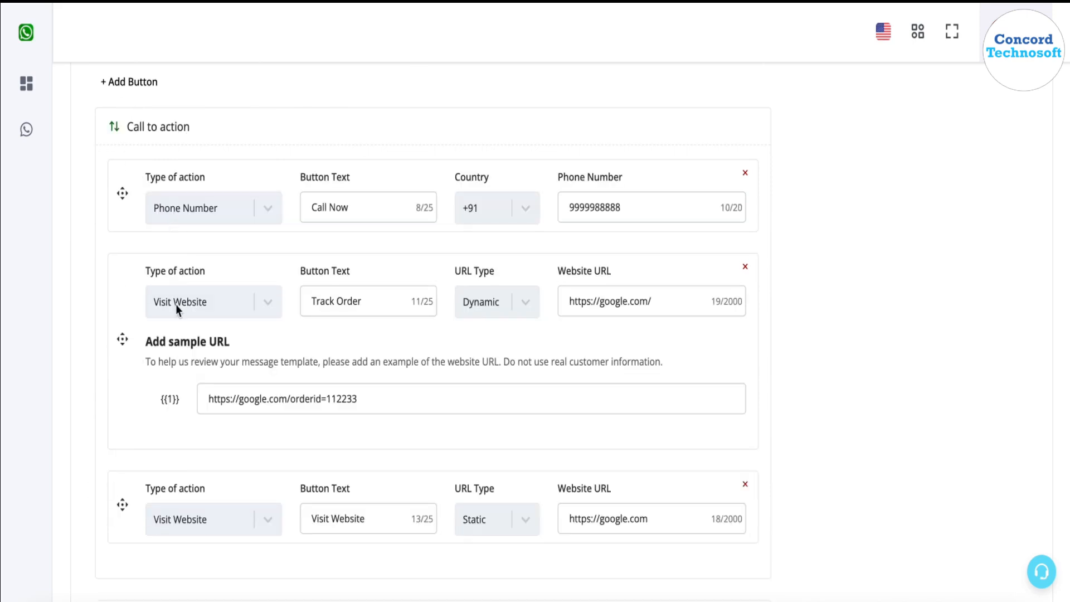
scroll(176, 304, "down", 5)
scroll(148, 232, "up", 4)
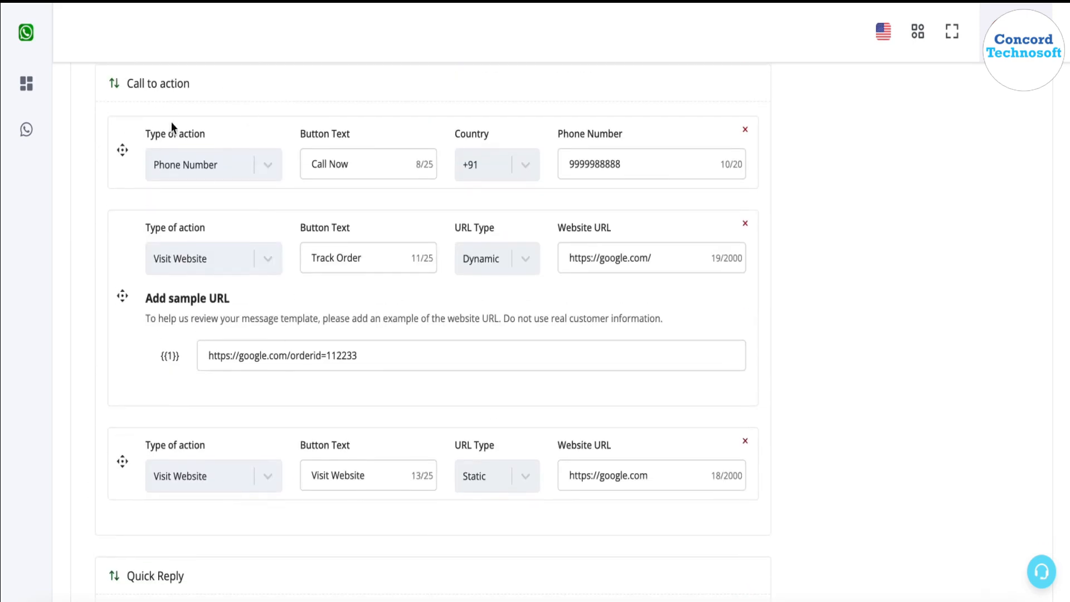
scroll(205, 176, "down", 5)
scroll(187, 320, "up", 1)
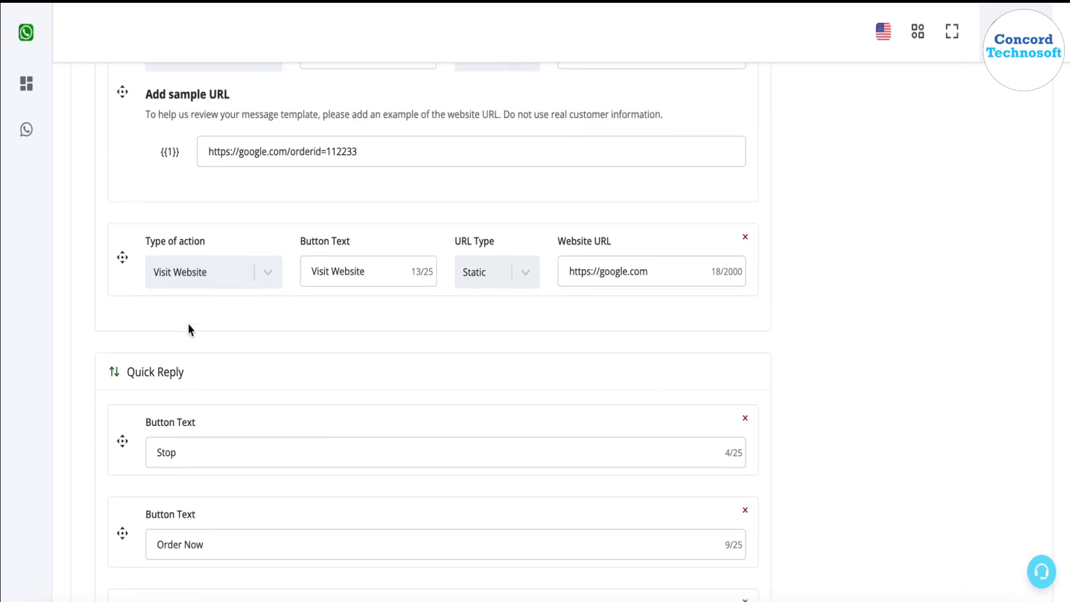
left_click(114, 373)
scroll(114, 375, "down", 6)
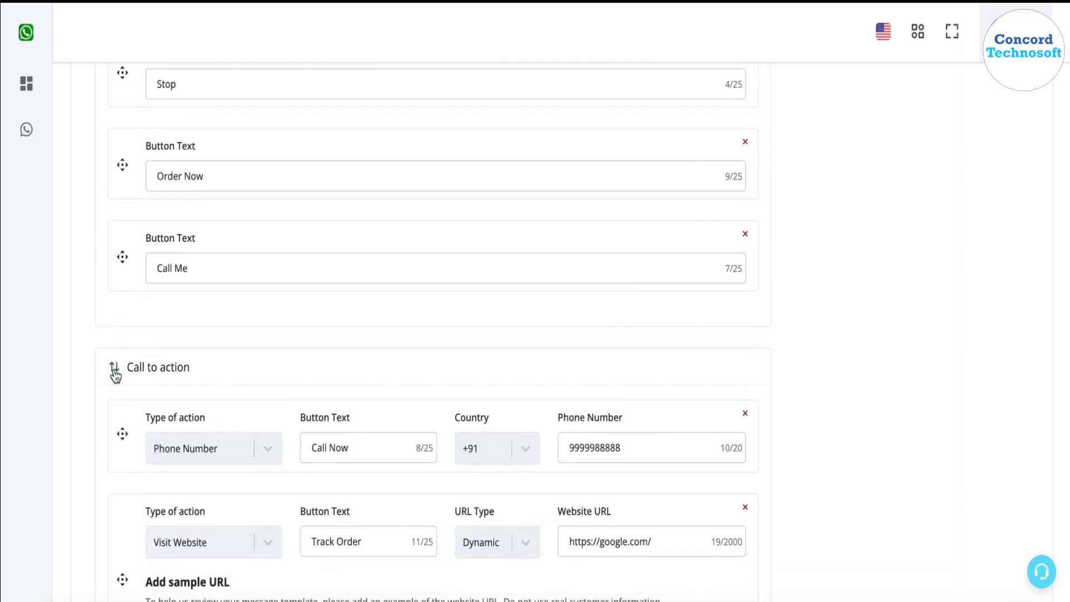
scroll(114, 375, "up", 1)
scroll(196, 467, "up", 2)
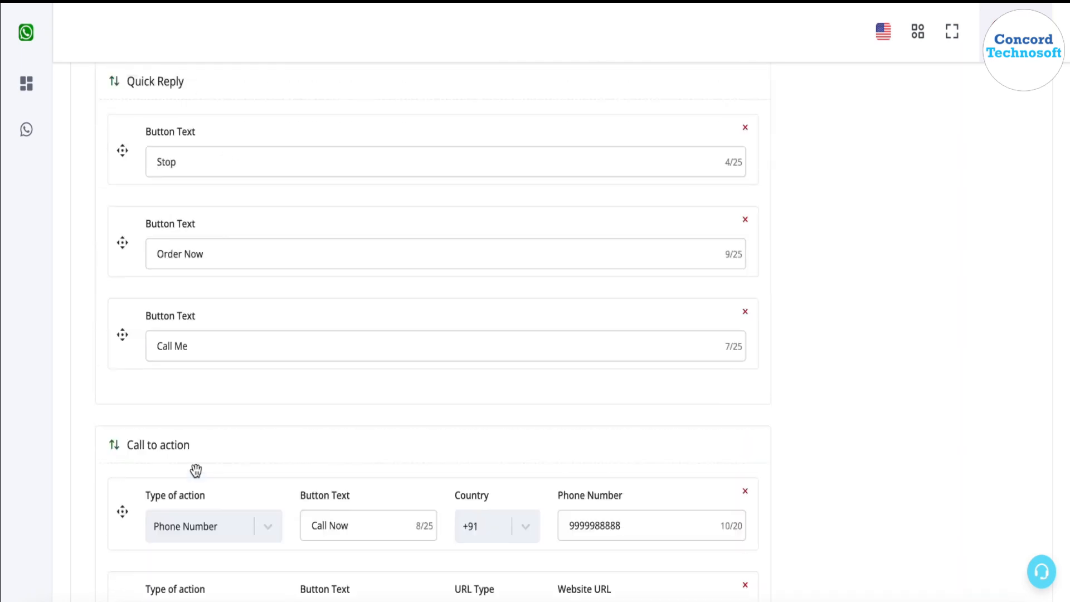
- Reorder the quick replies, moving Call Me first and Order Now above Stop
left_click_drag(201, 393, 203, 208)
left_click(196, 412)
left_click_drag(195, 384, 195, 275)
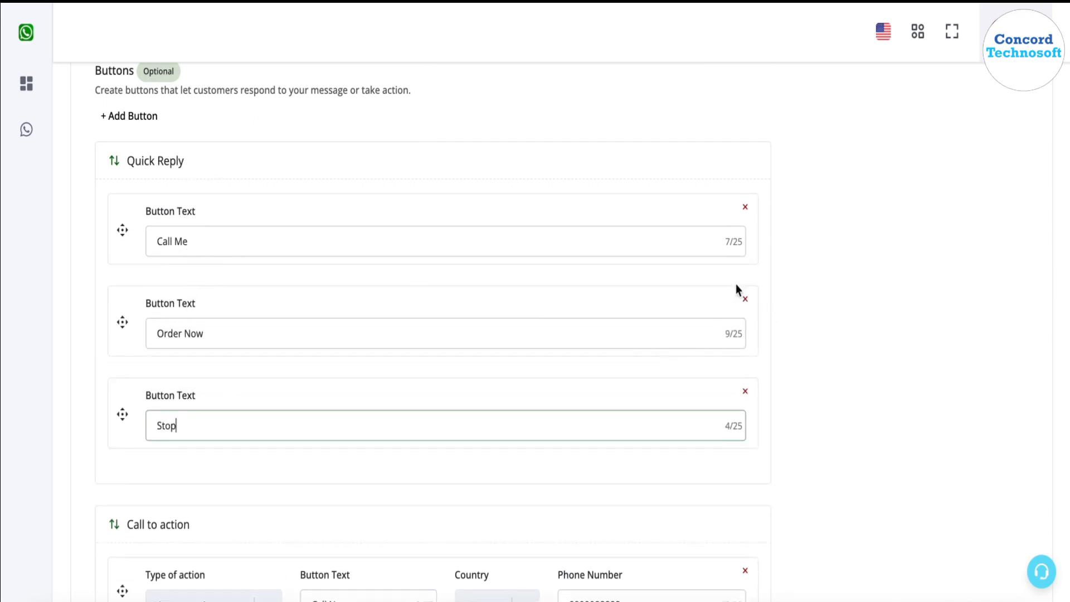
- Delete the Call Me and Order Now quick replies, leaving only Stop
left_click(746, 207)
left_click(745, 207)
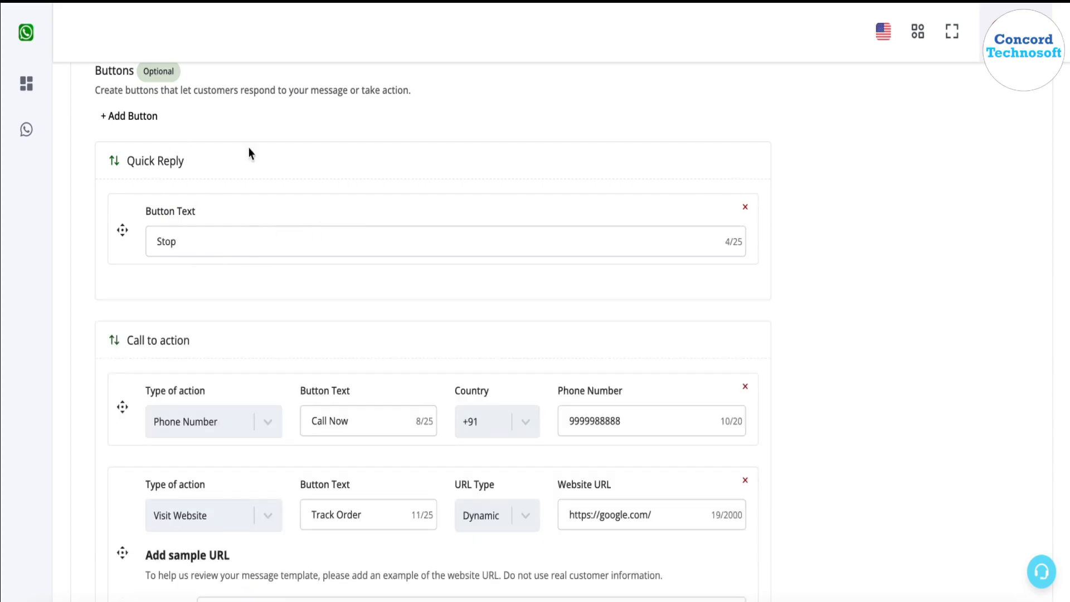
scroll(854, 353, "up", 10)
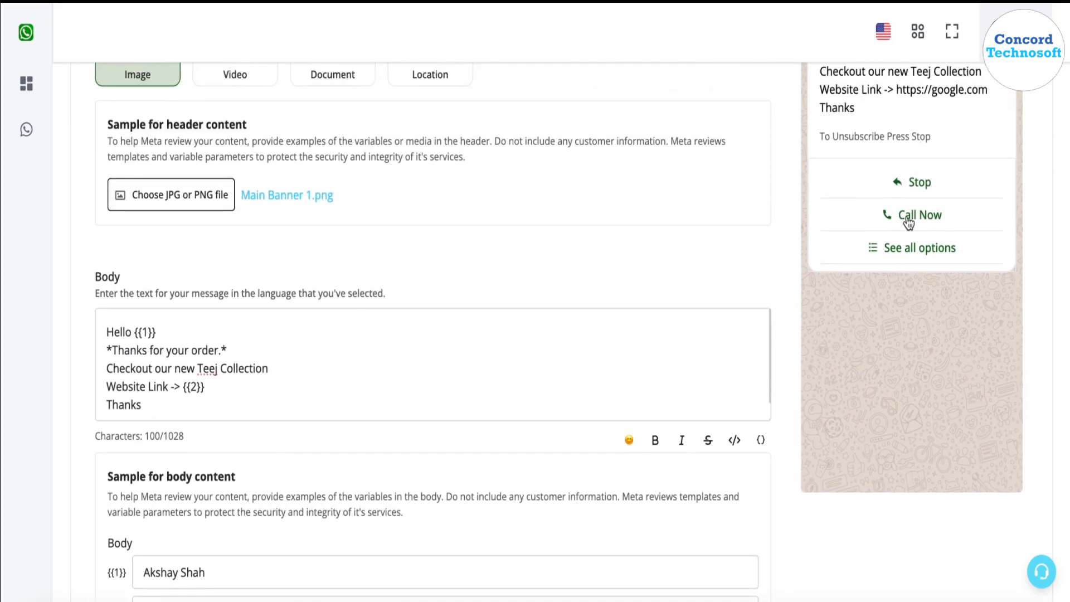
scroll(925, 356, "down", 10)
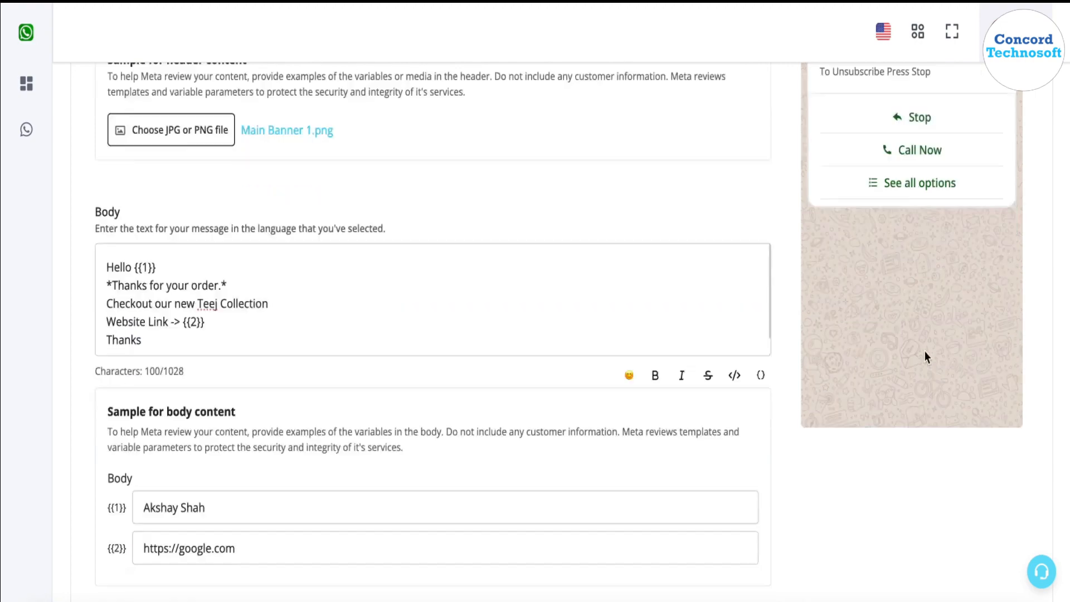
scroll(924, 359, "down", 2)
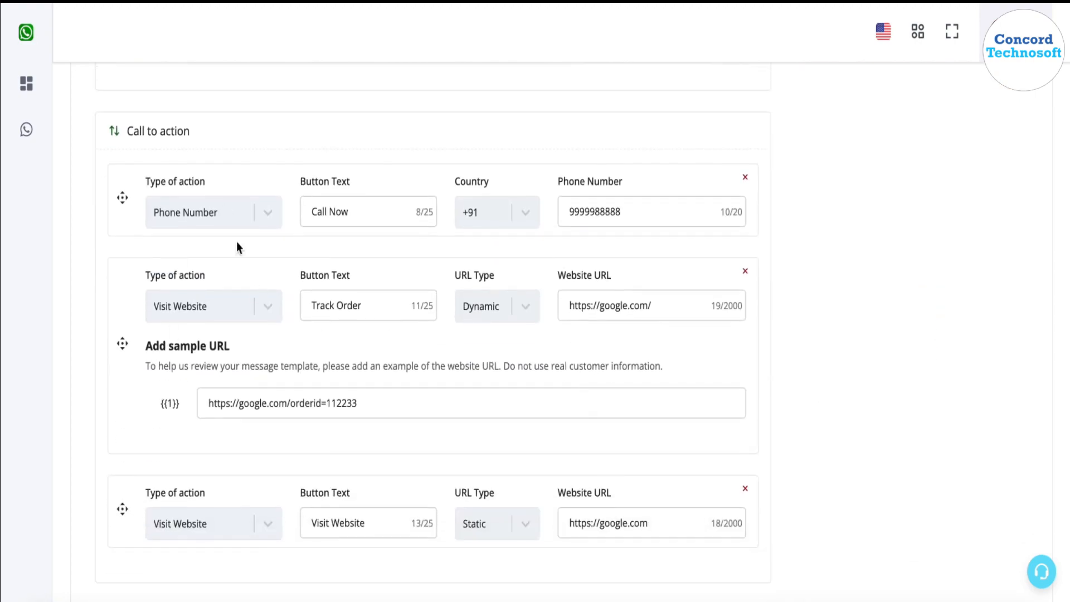
scroll(108, 112, "down", 5)
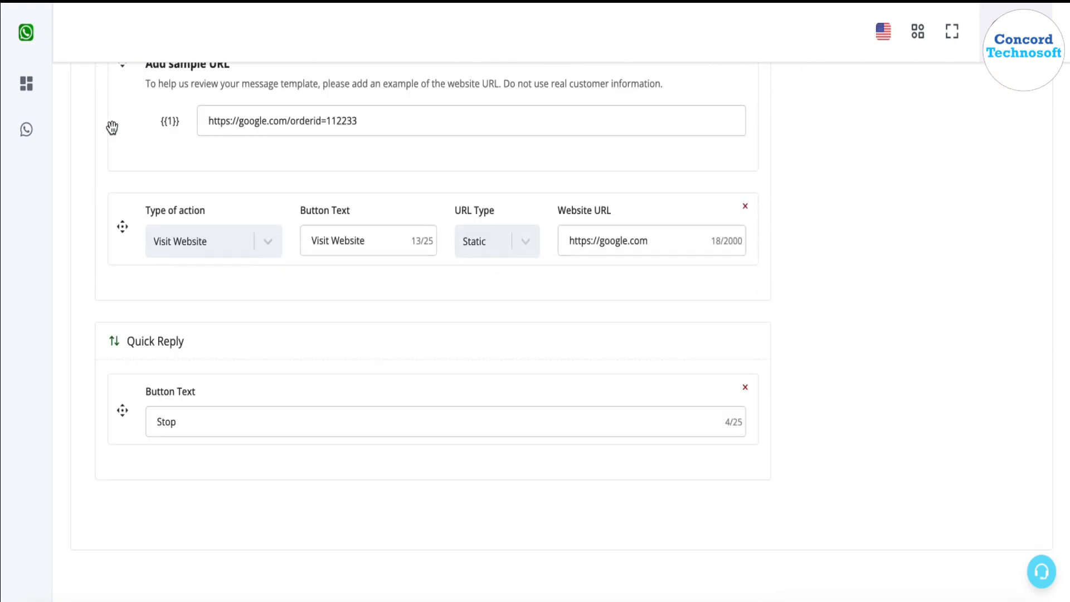
scroll(822, 305, "up", 15)
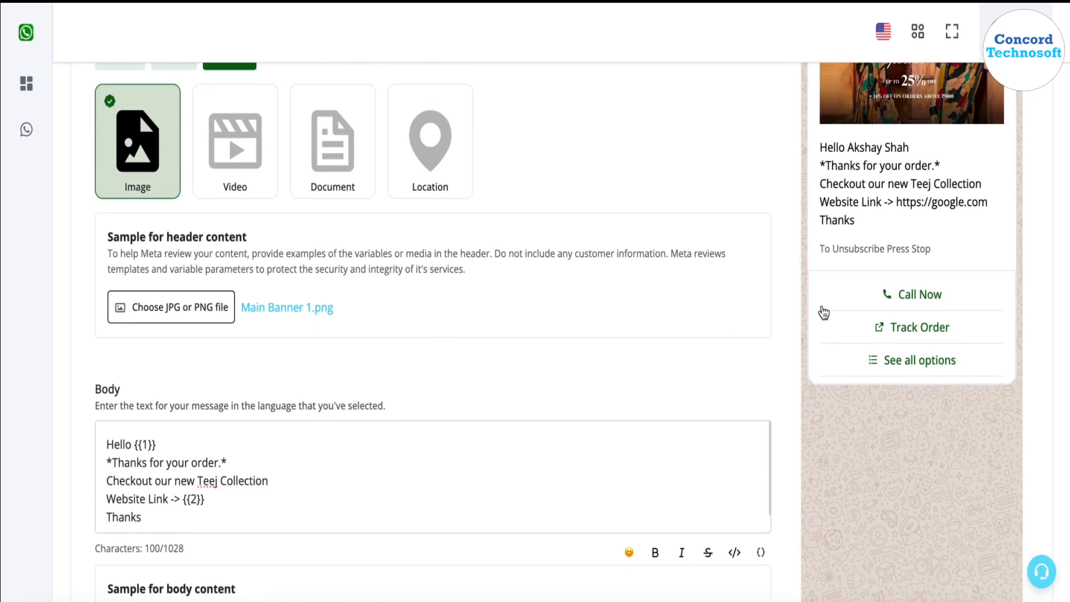
left_click(924, 359)
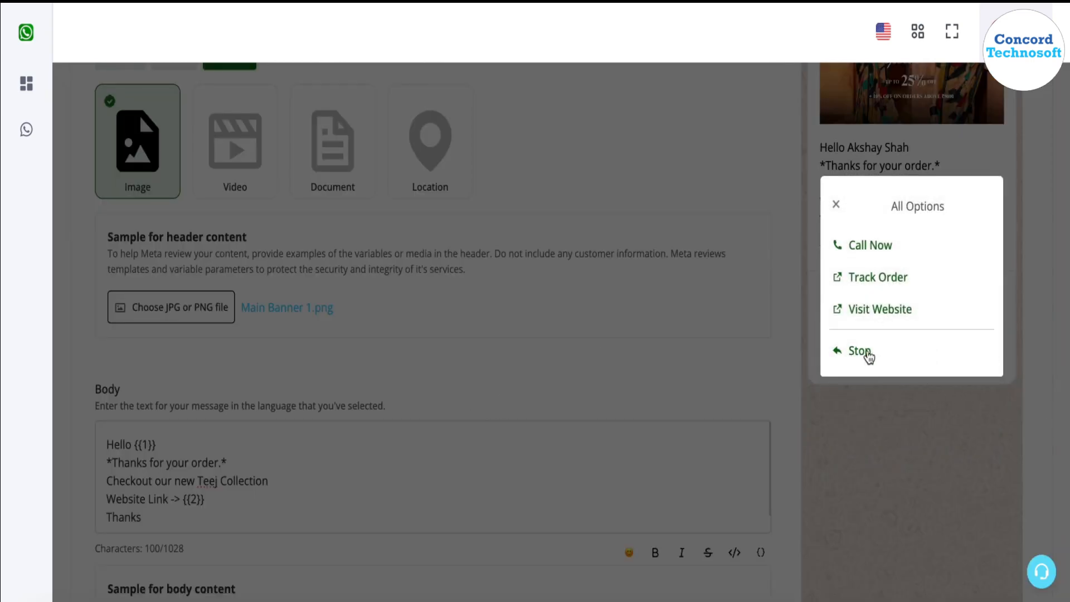
left_click(838, 204)
scroll(719, 301, "down", 8)
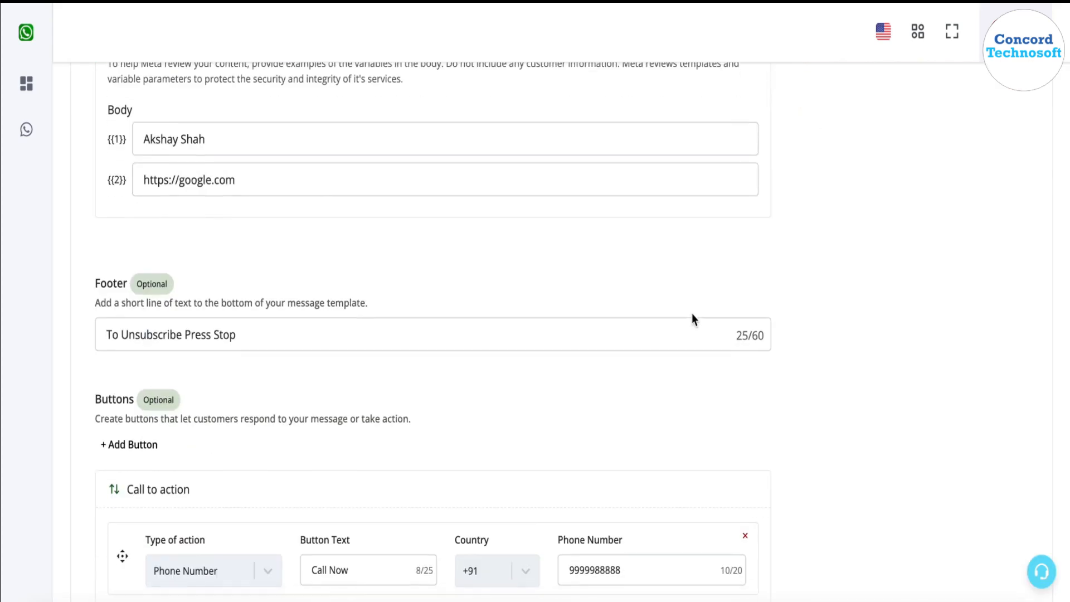
scroll(692, 316, "down", 6)
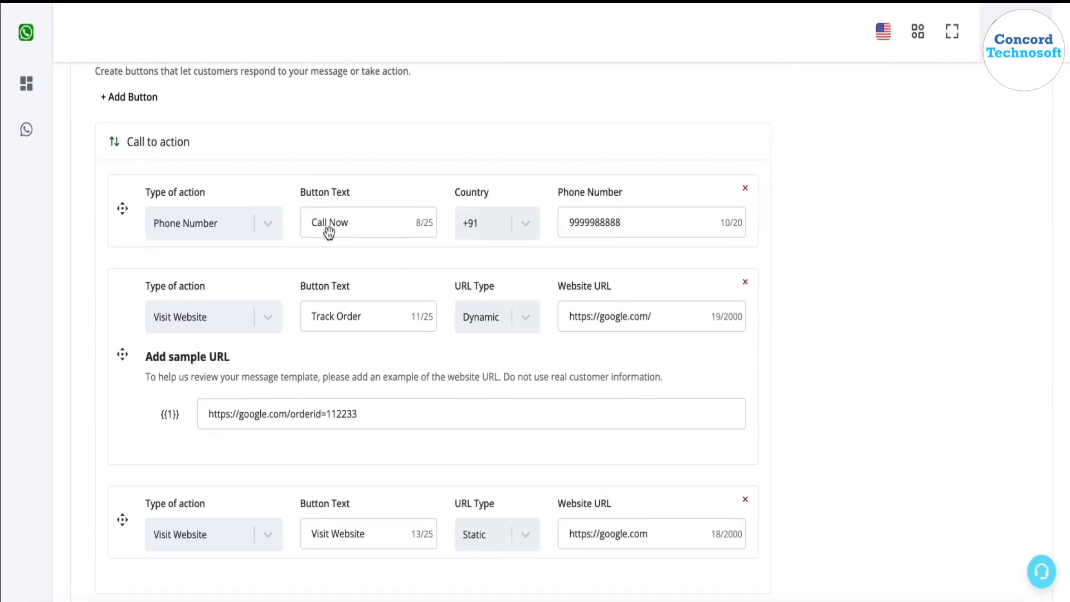
scroll(325, 362, "down", 5)
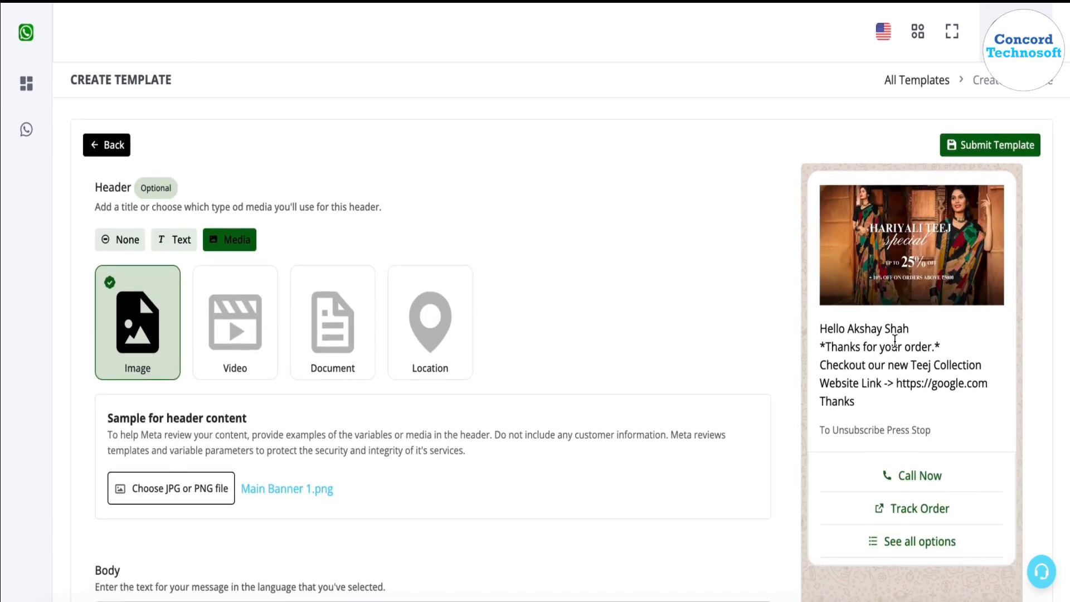
- Submit the new order alert template, confirm it lists as Approved, and preview it
left_click(1002, 146)
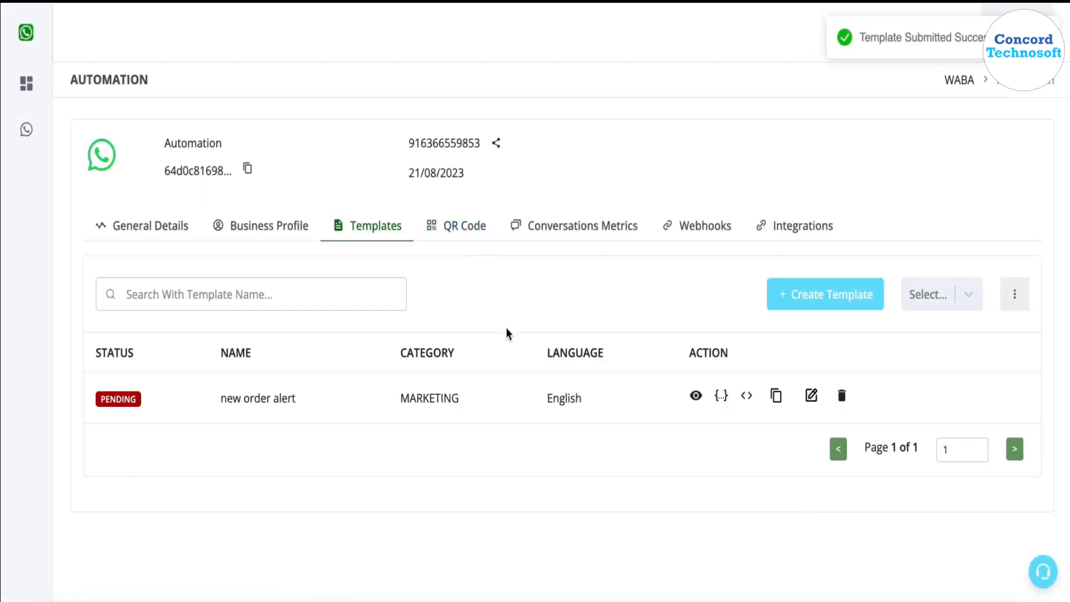
left_click(460, 223)
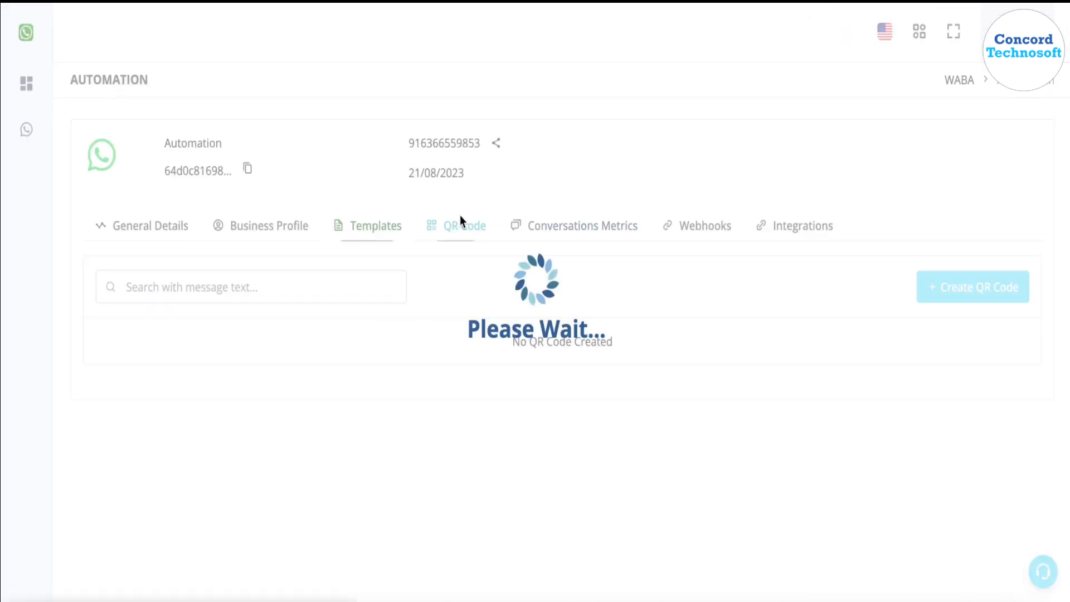
left_click(372, 232)
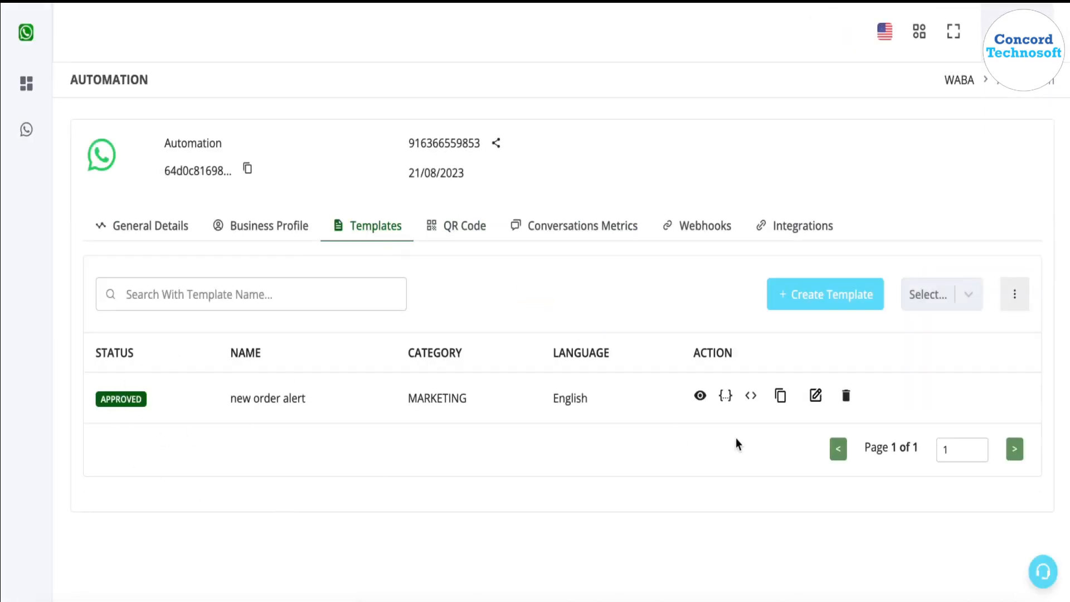
left_click(700, 396)
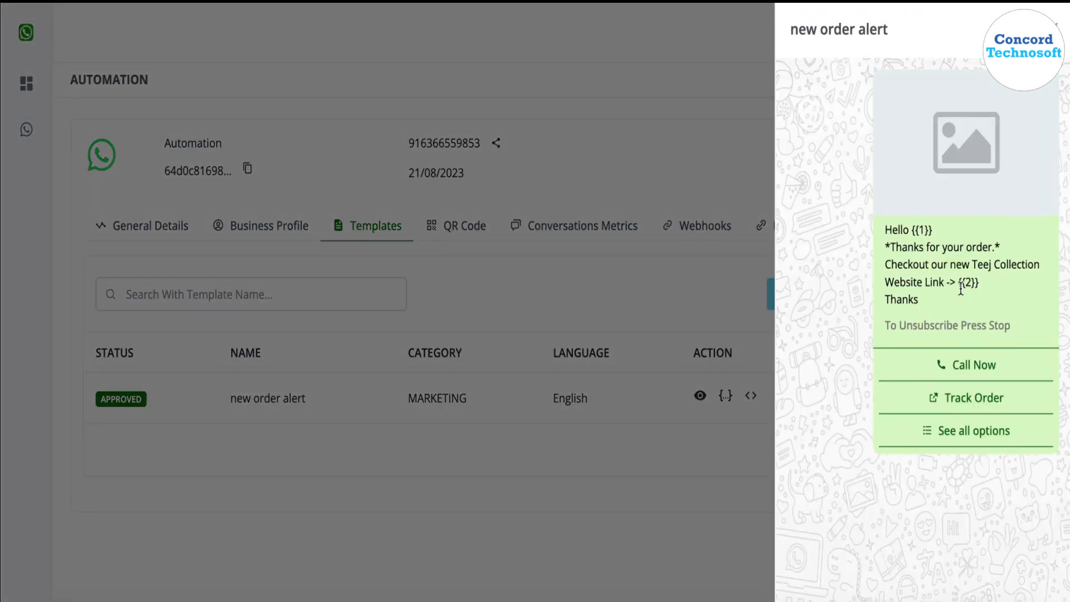
left_click(676, 486)
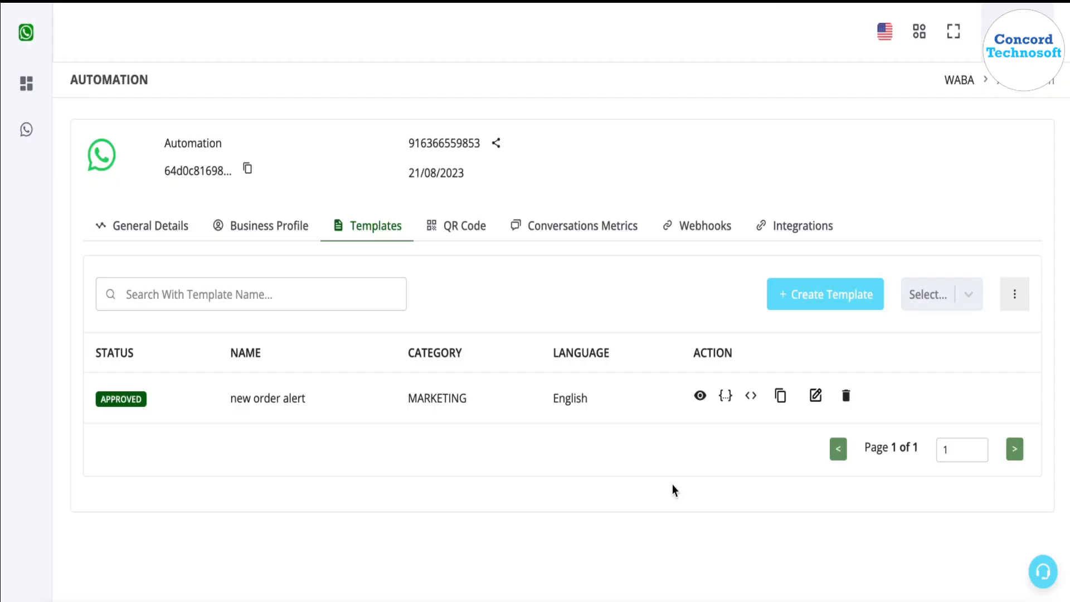